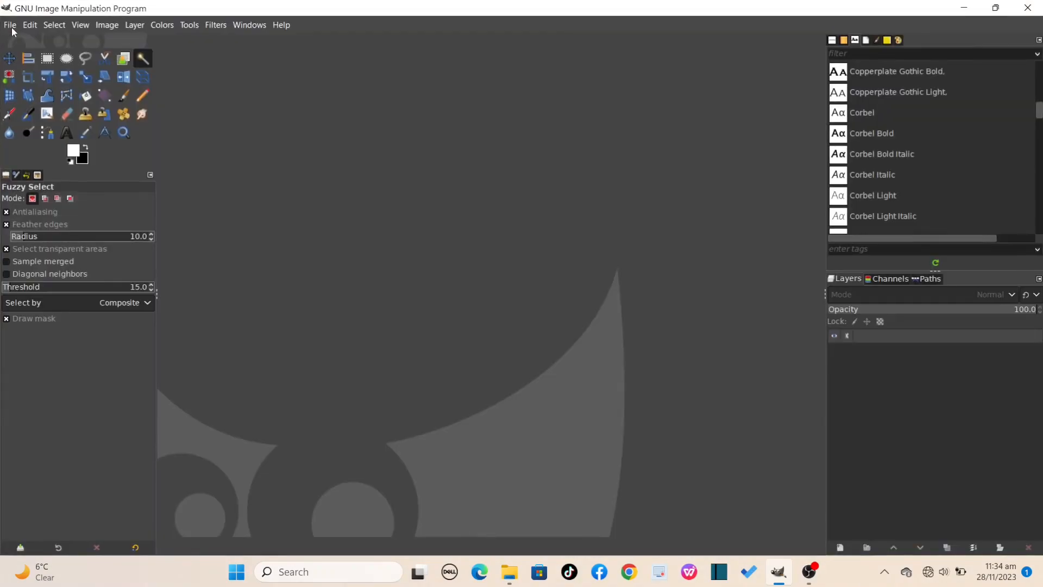
{"action": "left_click", "coordinate": [11, 27]}
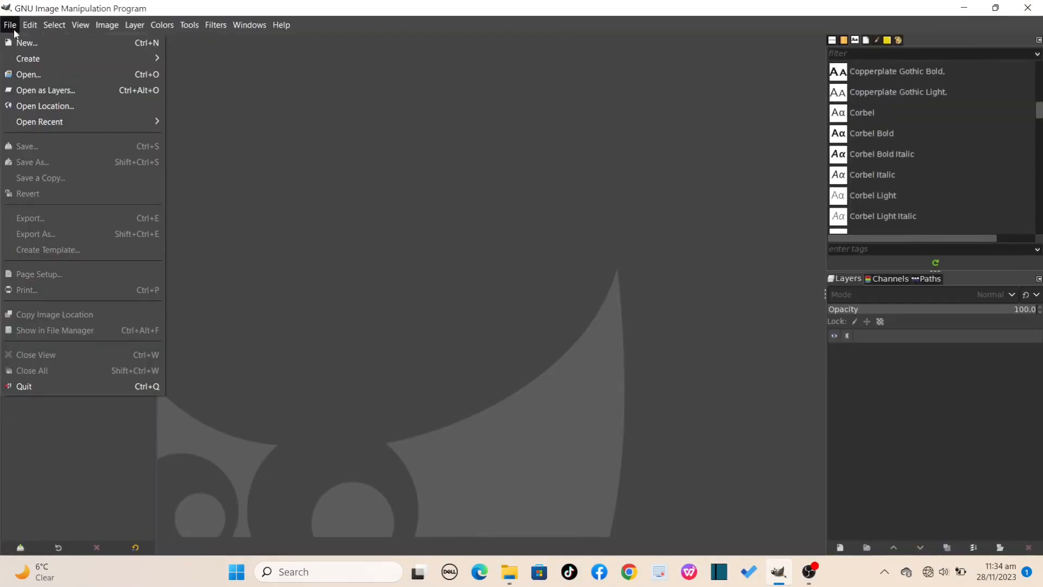
{"action": "left_click", "coordinate": [81, 49]}
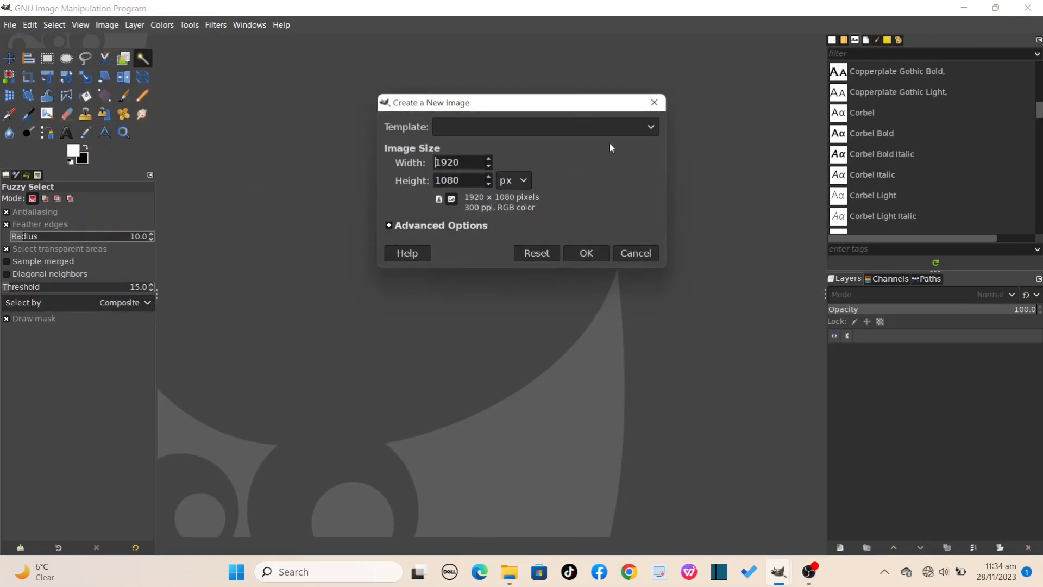
{"action": "left_click", "coordinate": [654, 103]}
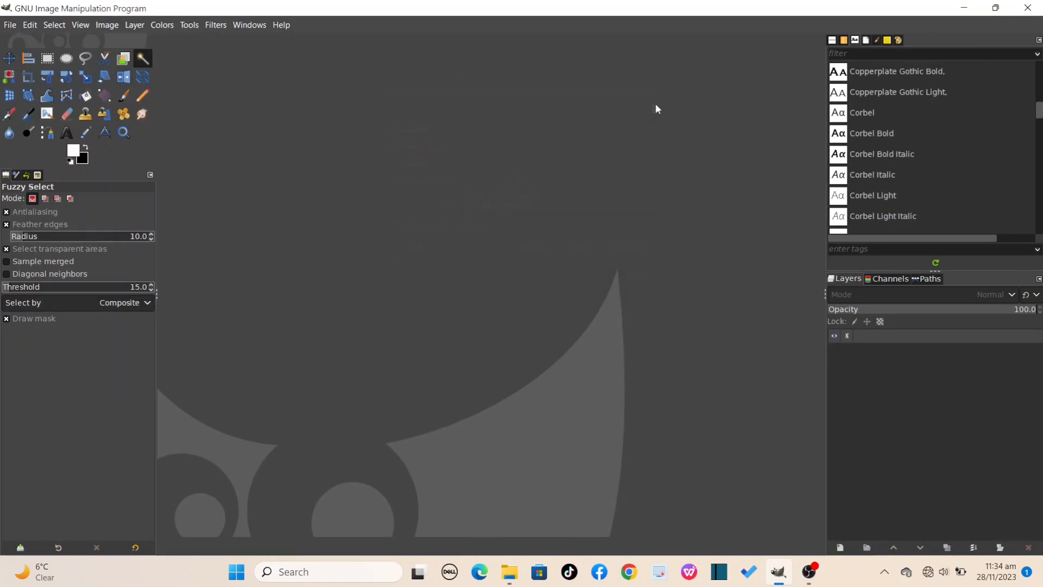
Start a new image, look through its template presets, and choose pixels as the size unit.
{"action": "key", "text": "ctrl+n"}
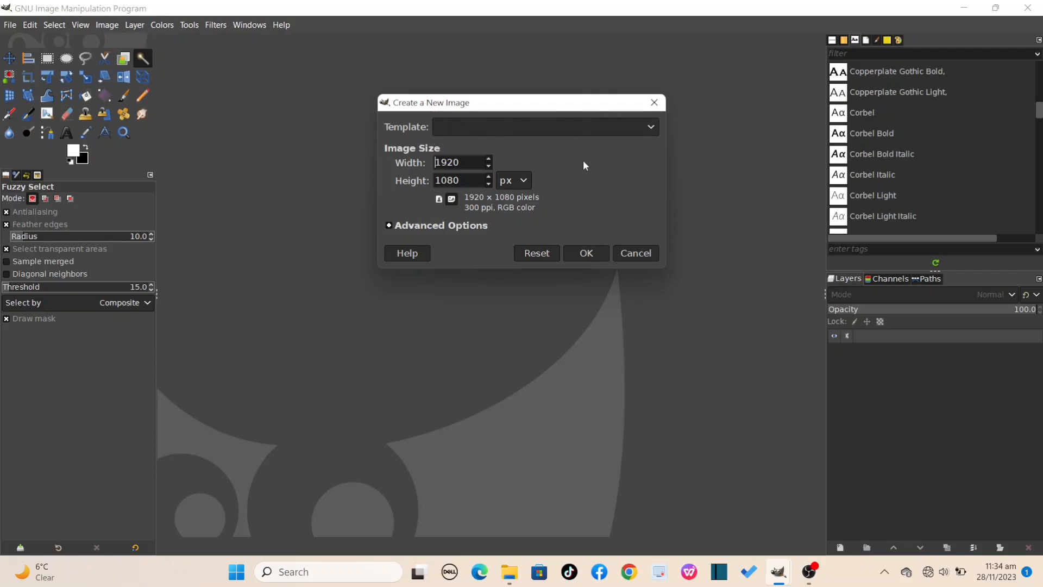
{"action": "left_click", "coordinate": [640, 130]}
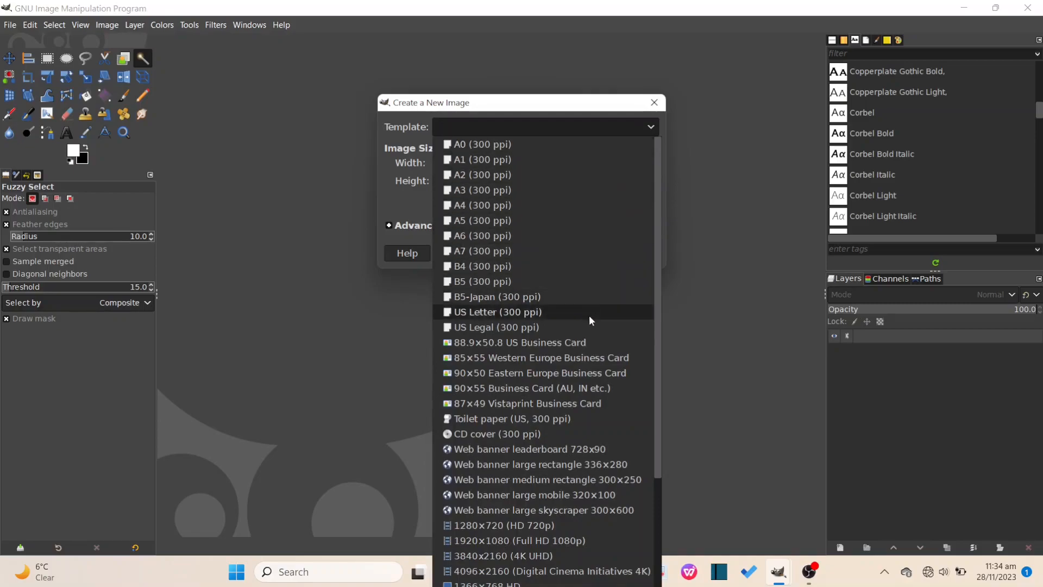
{"action": "scroll", "coordinate": [589, 320], "scroll_direction": "down", "scroll_amount": 5}
{"action": "scroll", "coordinate": [591, 324], "scroll_direction": "up", "scroll_amount": 5}
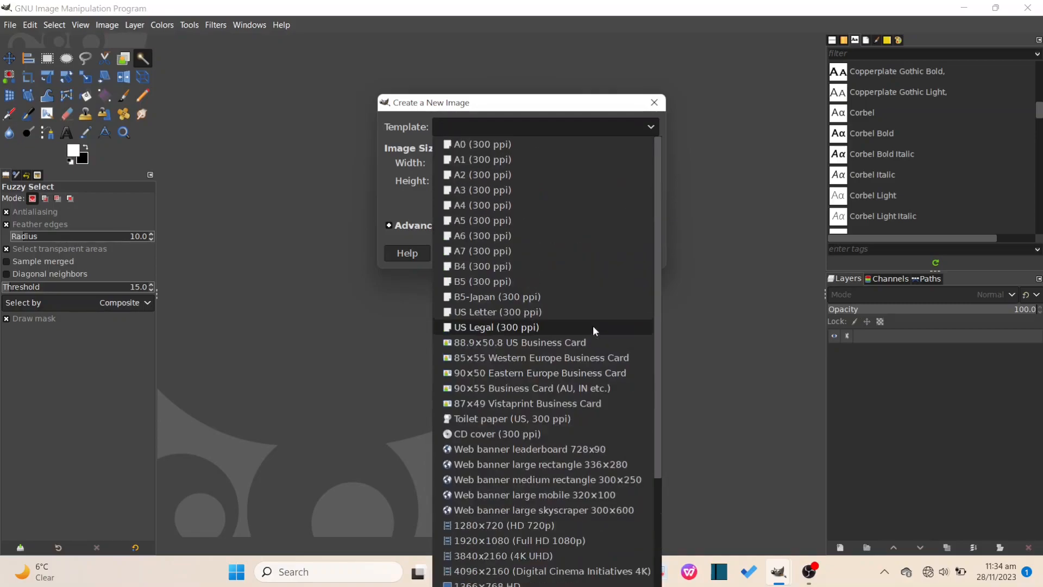
{"action": "left_click", "coordinate": [646, 126]}
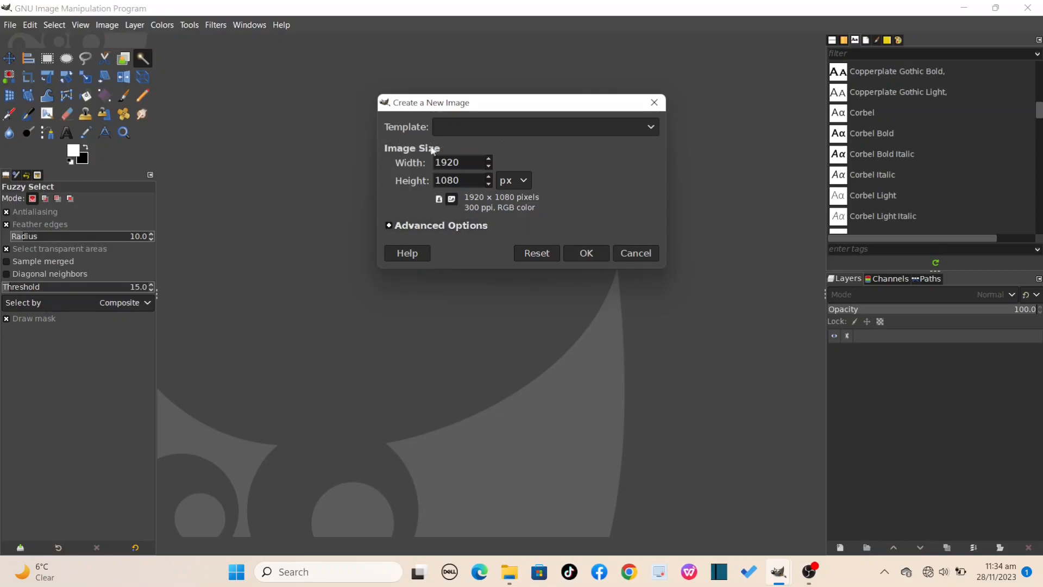
{"action": "left_click", "coordinate": [527, 180]}
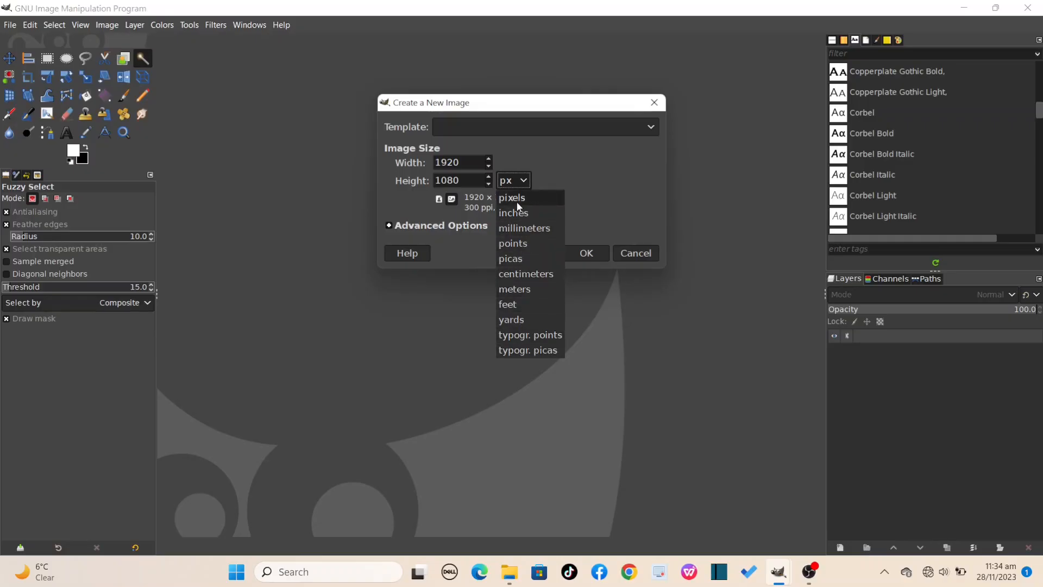
{"action": "left_click", "coordinate": [518, 203]}
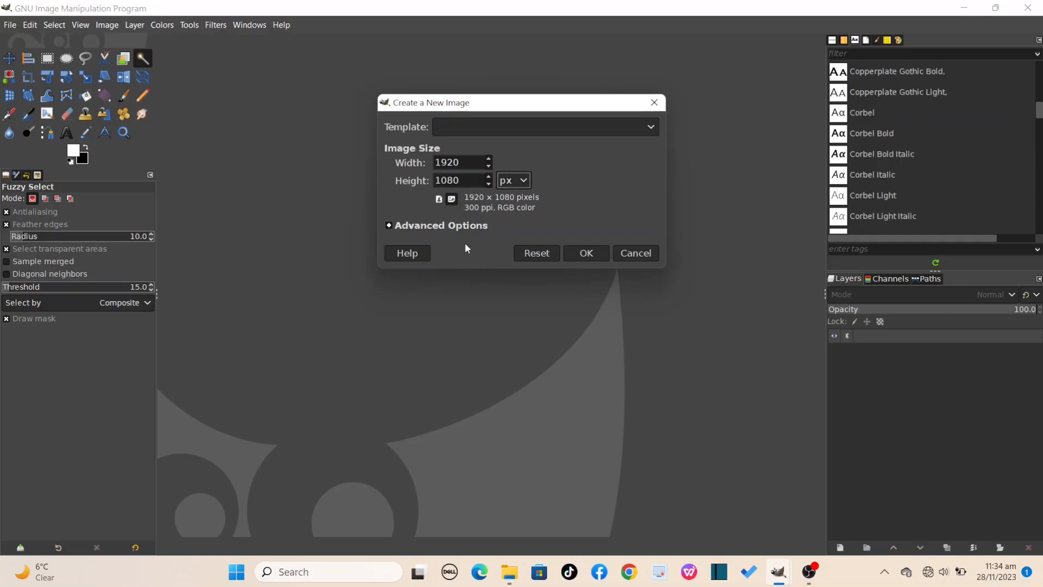
Create the image at 500 px wide by 500 px high and fill its background with the white foreground color.
{"action": "left_click", "coordinate": [441, 229]}
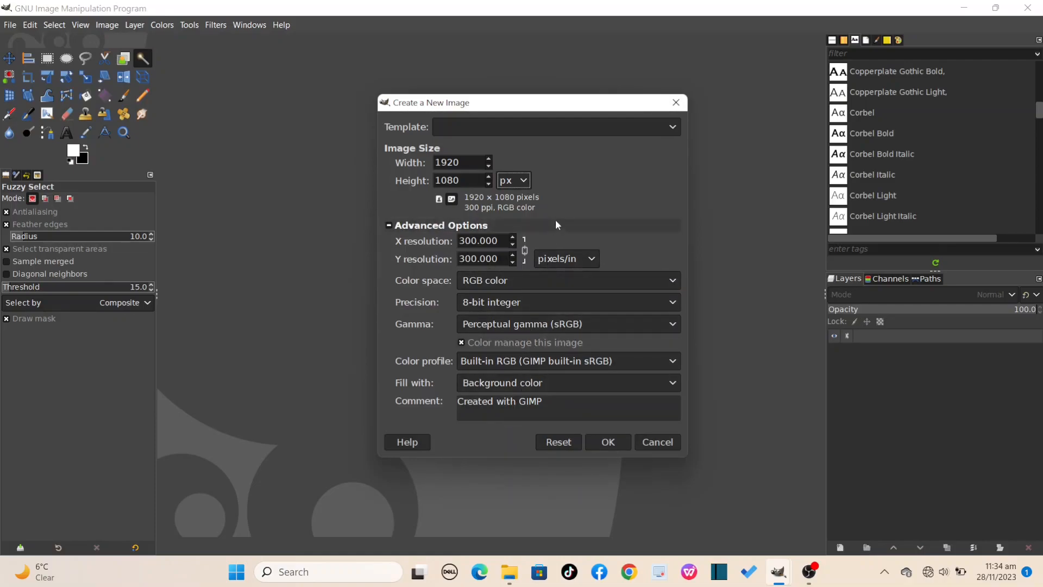
{"action": "double_click", "coordinate": [461, 162]}
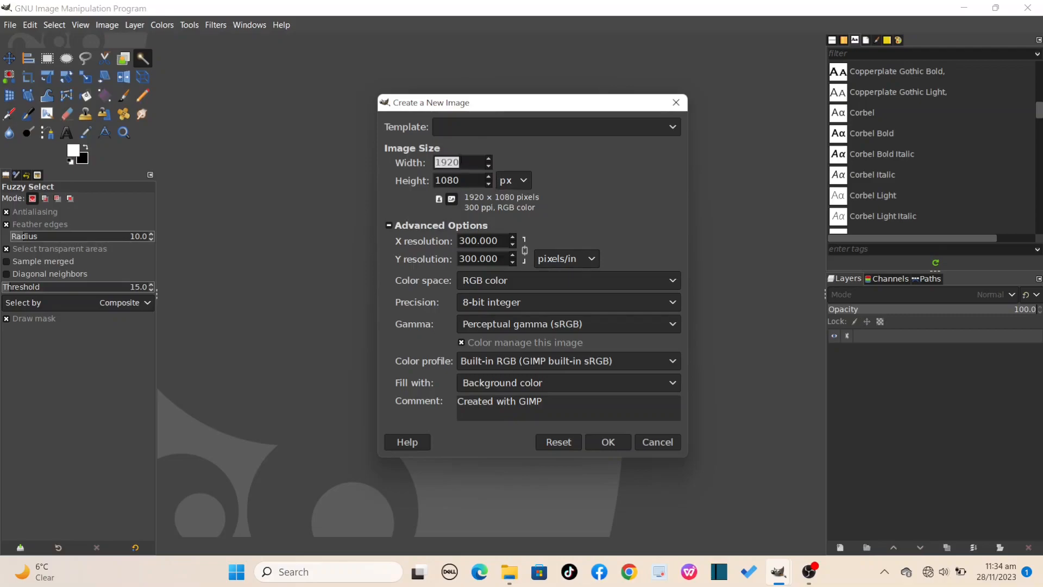
{"action": "type", "text": "500"}
{"action": "key", "text": "Tab"}
{"action": "type", "text": "500"}
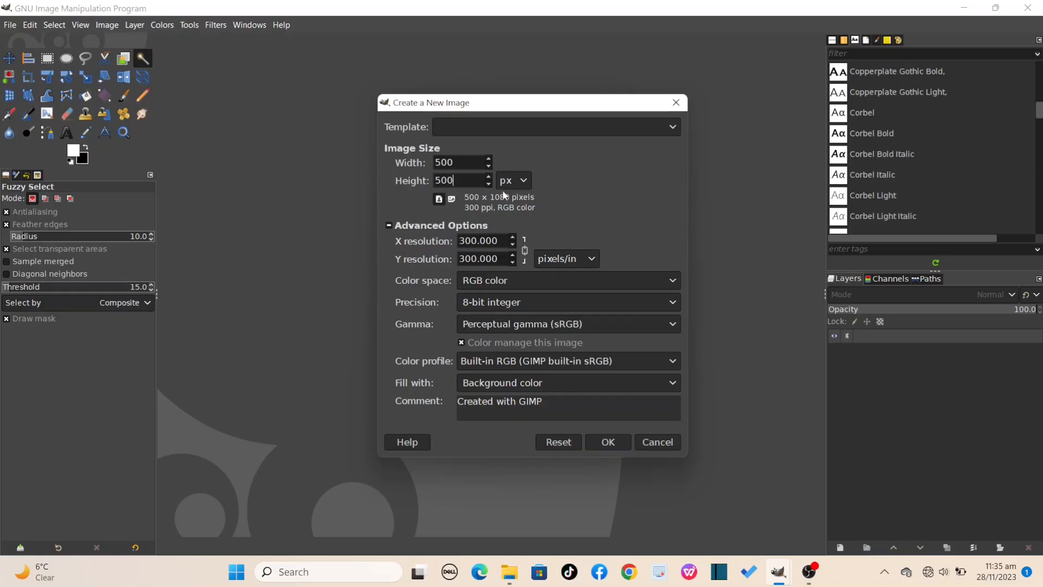
{"action": "left_click", "coordinate": [587, 447]}
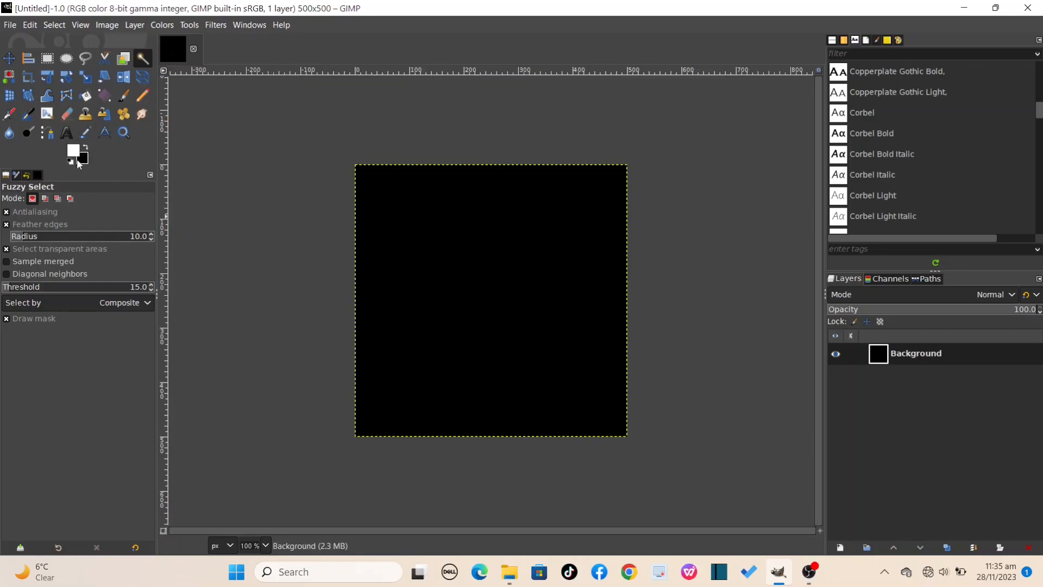
{"action": "left_click_drag", "start_coordinate": [78, 156], "coordinate": [380, 262]}
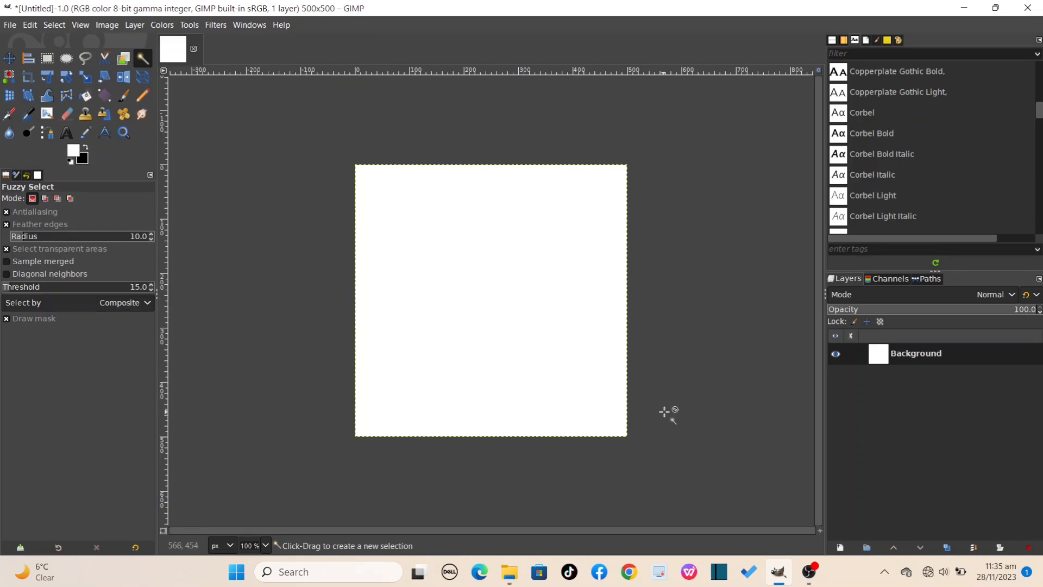
{"action": "left_click", "coordinate": [10, 25]}
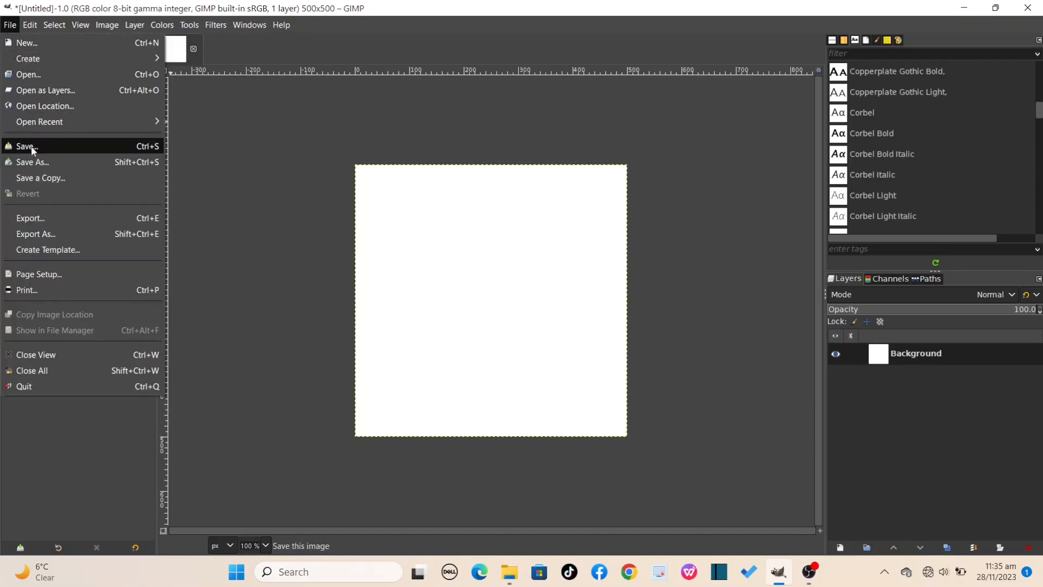
{"action": "left_click", "coordinate": [61, 149]}
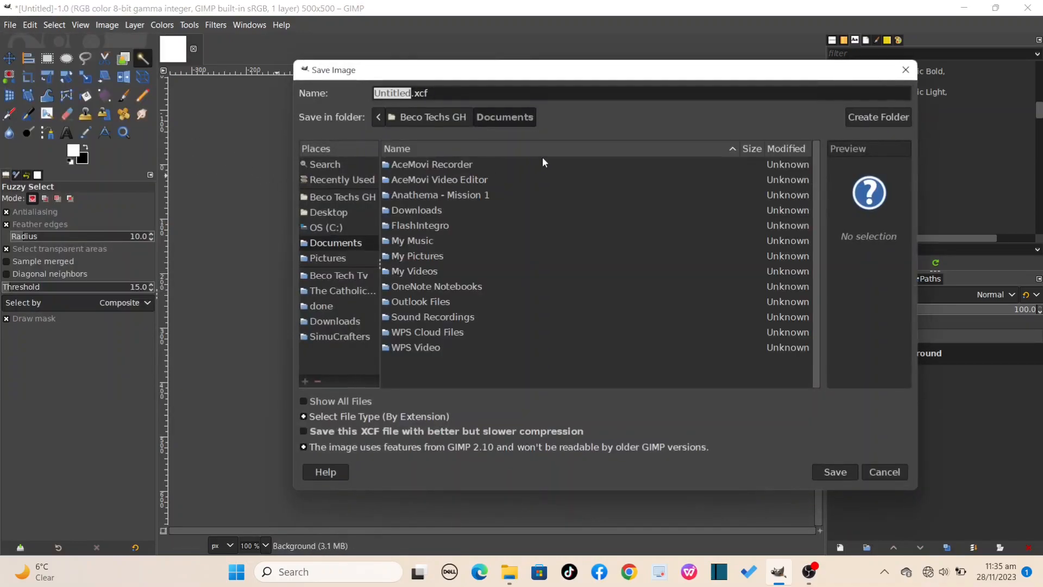
{"action": "left_click", "coordinate": [905, 70]}
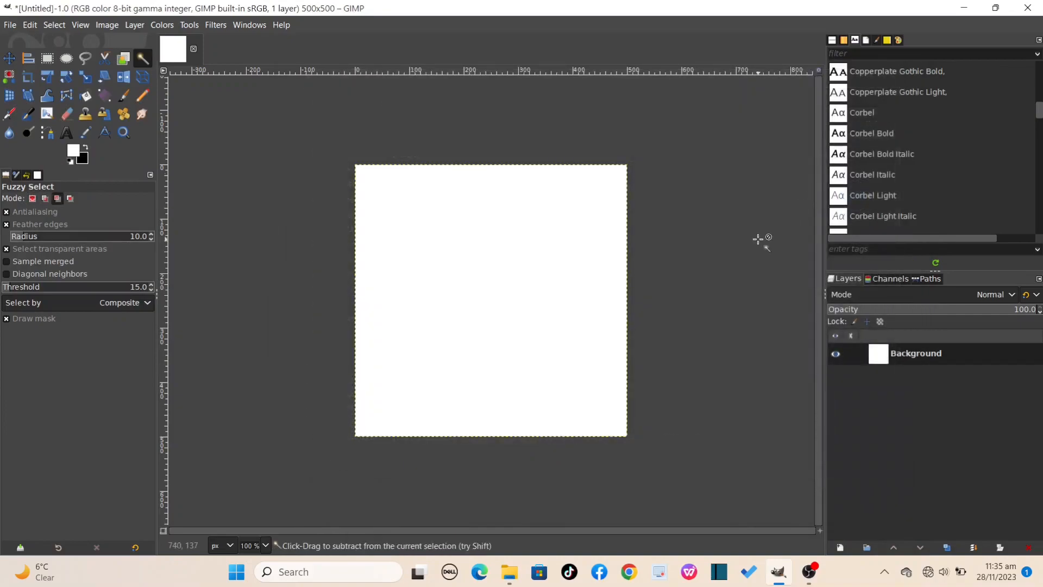
Save the image to the Desktop folder under the name Test.xcf.
{"action": "key", "text": "ctrl+s"}
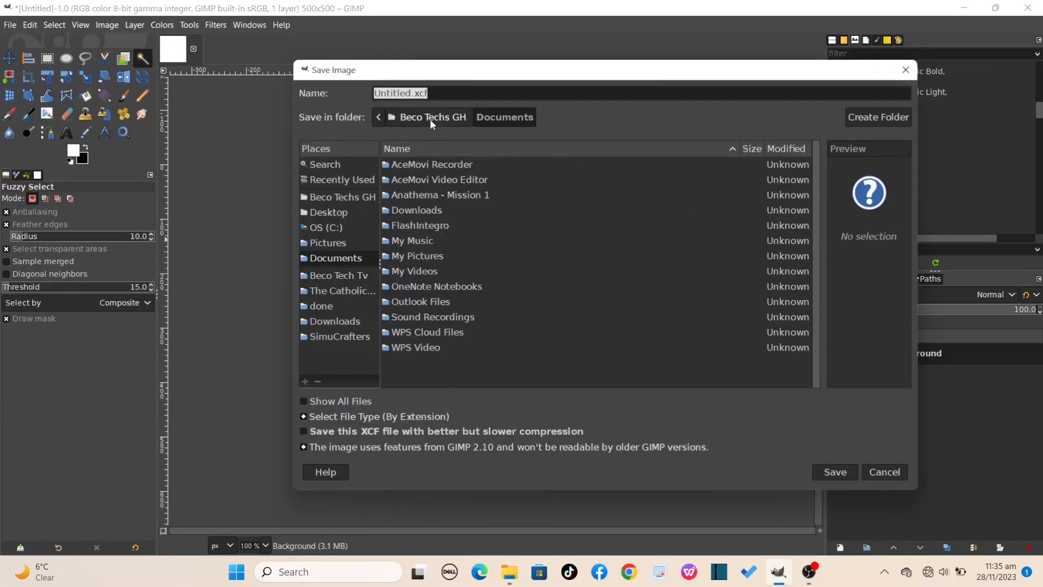
{"action": "left_click", "coordinate": [327, 213]}
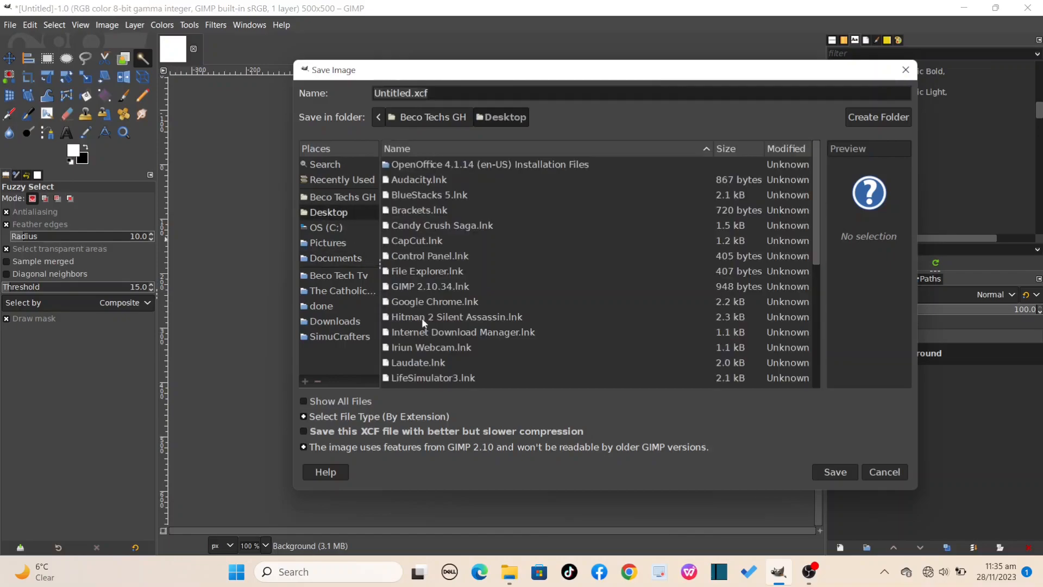
{"action": "double_click", "coordinate": [398, 93]}
{"action": "key", "text": "BackSpace"}
{"action": "type", "text": "Test"}
{"action": "left_click", "coordinate": [834, 472]}
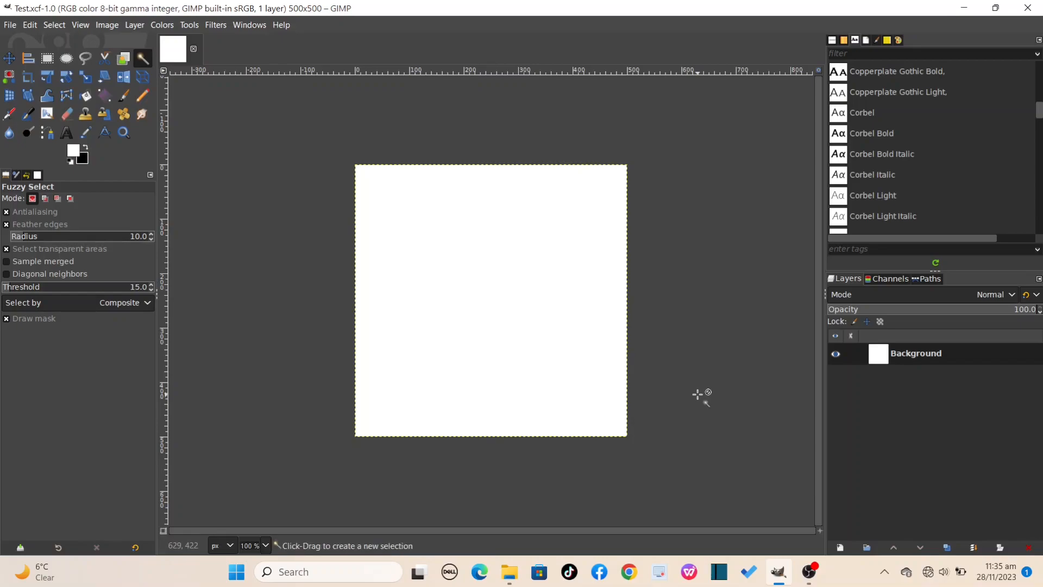
Try adding the yellow Beco Tech Tv logo from the Downloads folder in File Explorer to the image as a layer.
{"action": "left_click", "coordinate": [510, 572]}
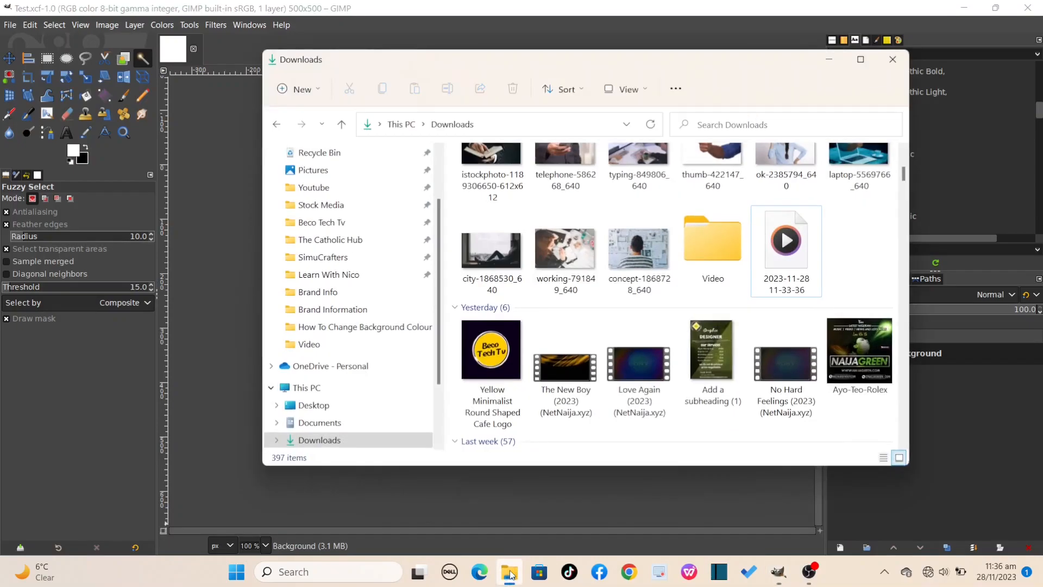
{"action": "left_click_drag", "start_coordinate": [507, 375], "coordinate": [922, 354]}
{"action": "left_click", "coordinate": [919, 425]}
{"action": "key", "text": "ctrl+z"}
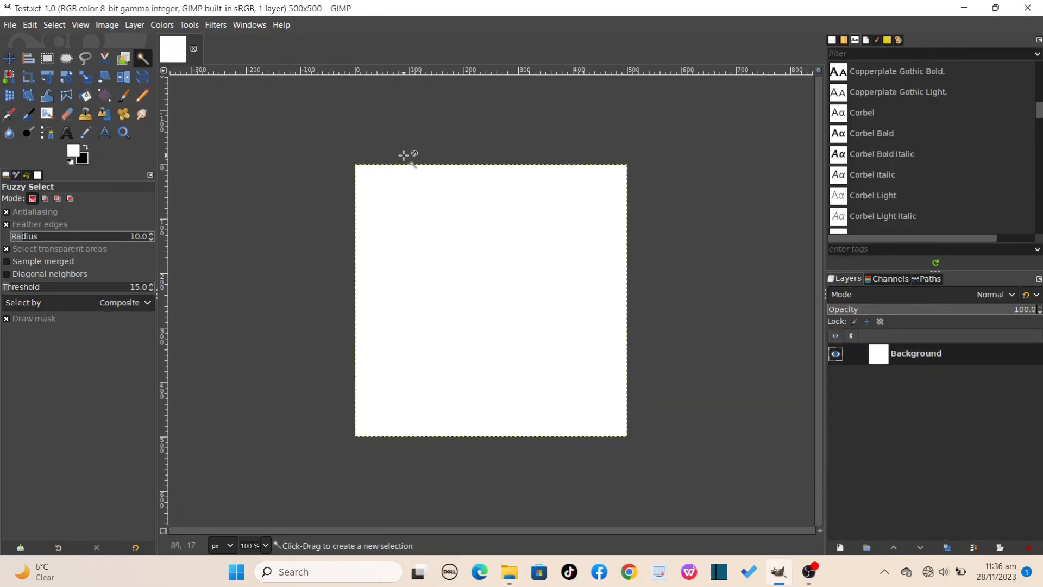
{"action": "left_click", "coordinate": [9, 26]}
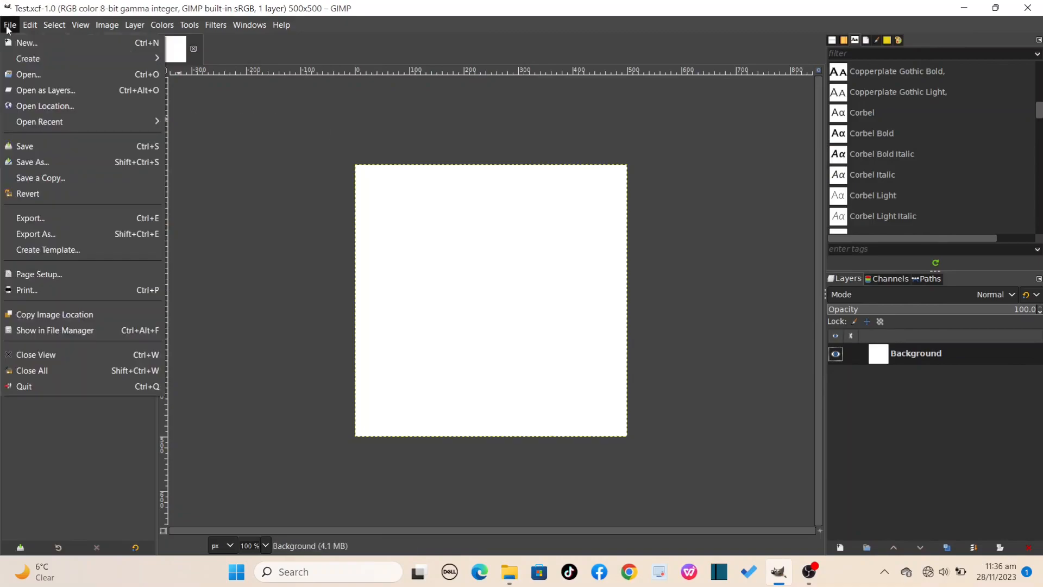
{"action": "left_click", "coordinate": [44, 93]}
{"action": "key", "text": "Escape"}
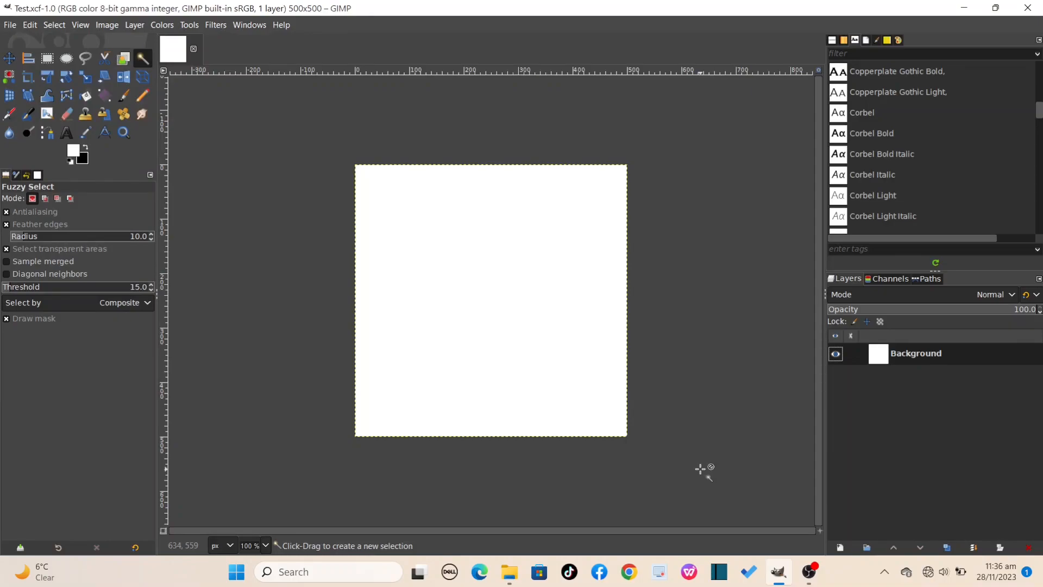
Open "Yellow Minimalist Round Shaped Cafe Logo.png" from the Downloads folder as a new layer in the image.
{"action": "key", "text": "ctrl+alt+o"}
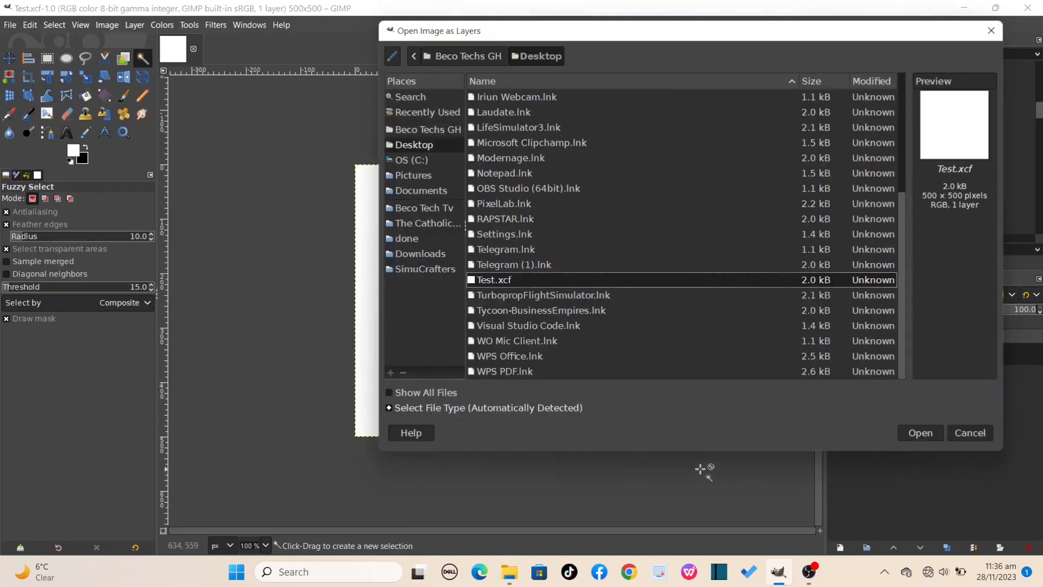
{"action": "left_click", "coordinate": [420, 254]}
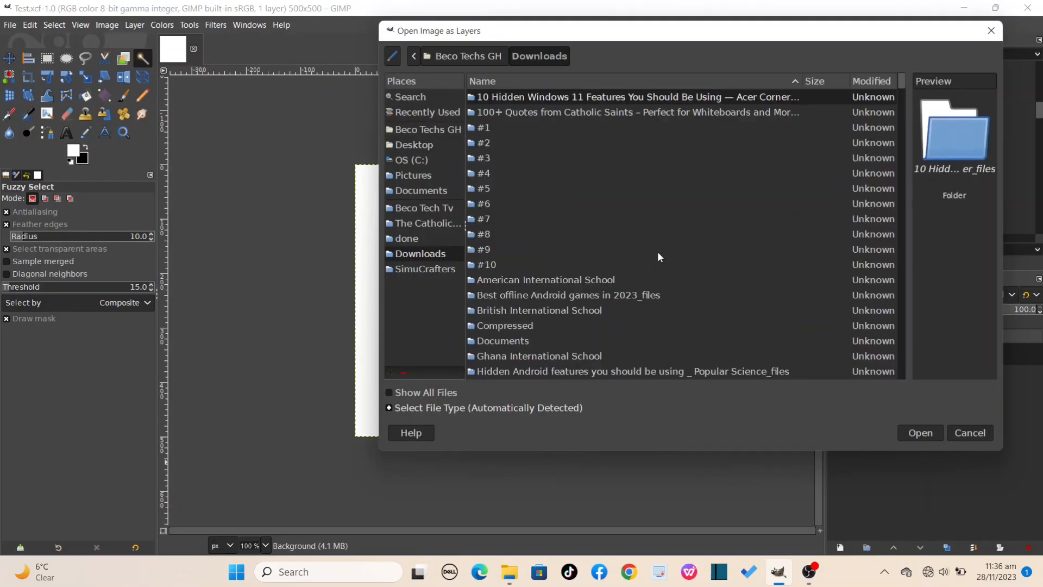
{"action": "scroll", "coordinate": [657, 251], "scroll_direction": "down", "scroll_amount": 15}
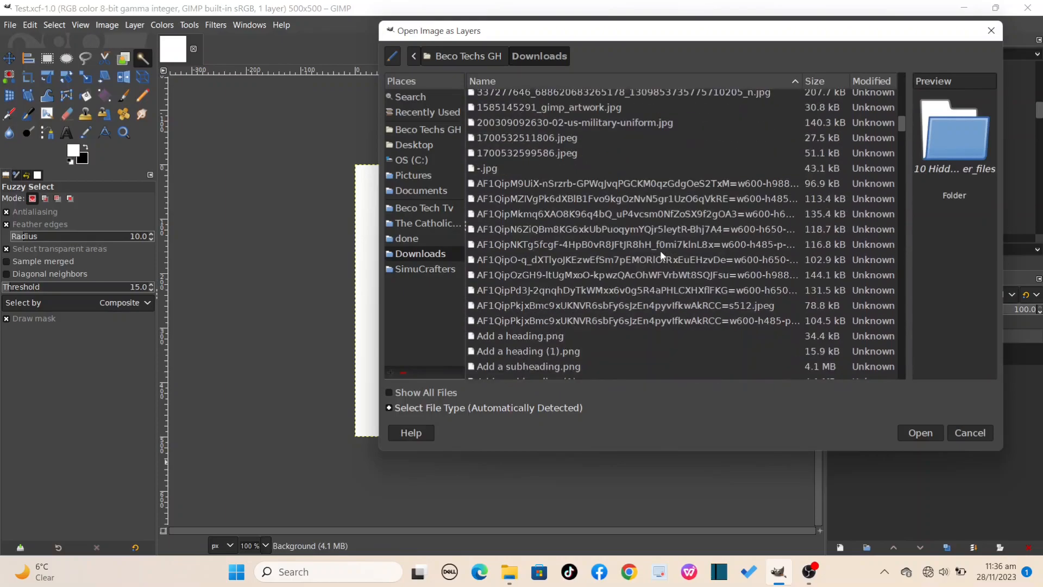
{"action": "scroll", "coordinate": [660, 250], "scroll_direction": "down", "scroll_amount": 15}
{"action": "scroll", "coordinate": [660, 255], "scroll_direction": "down", "scroll_amount": 15}
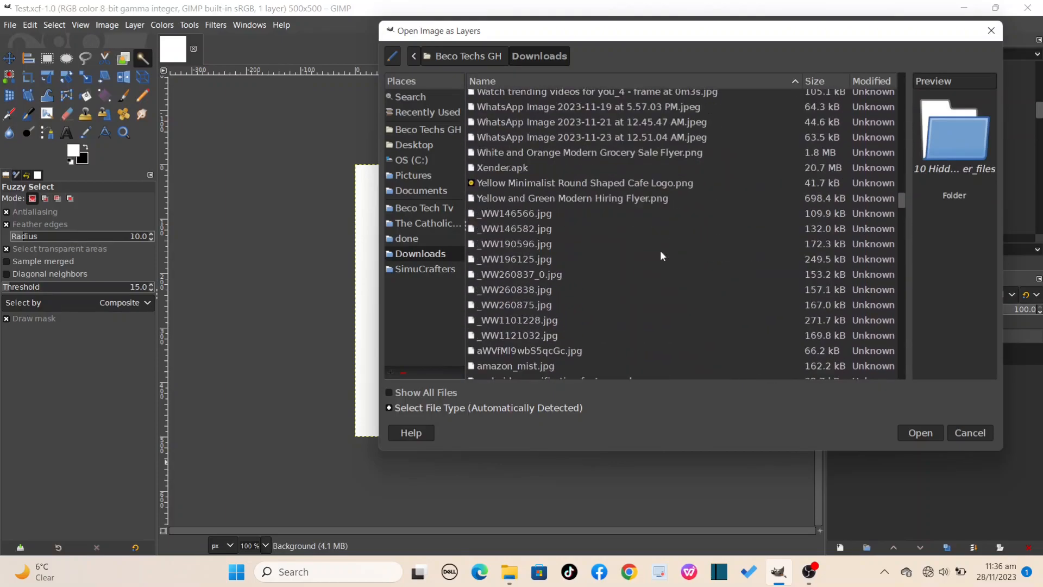
{"action": "left_click", "coordinate": [478, 183]}
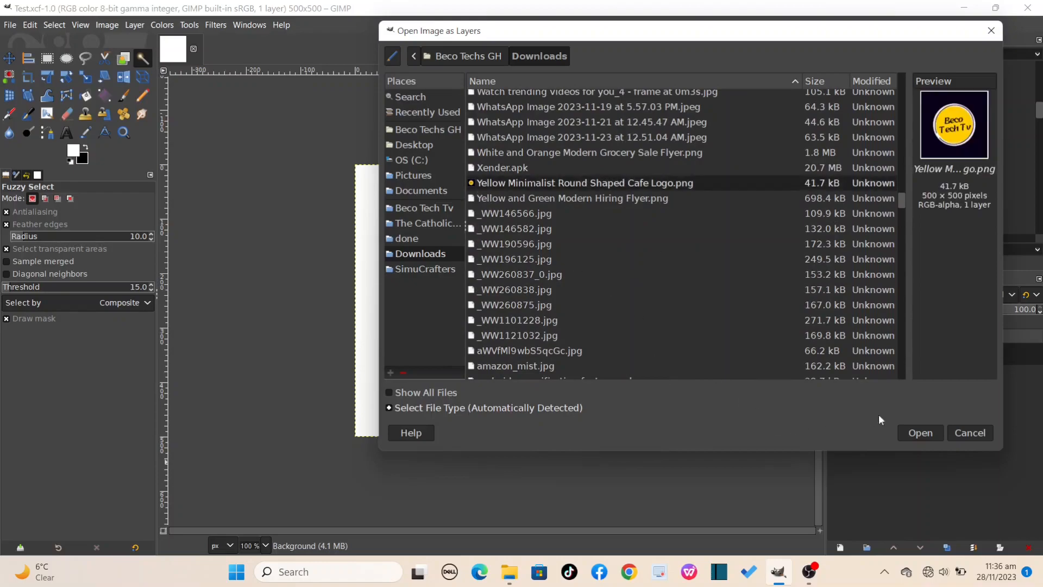
{"action": "left_click", "coordinate": [933, 433]}
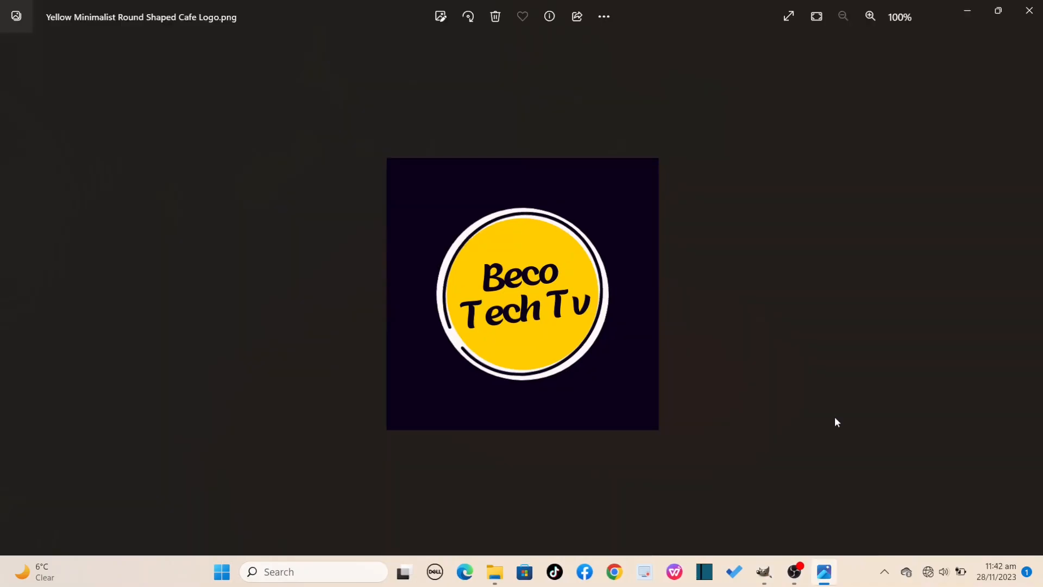
{"action": "key", "text": "Left"}
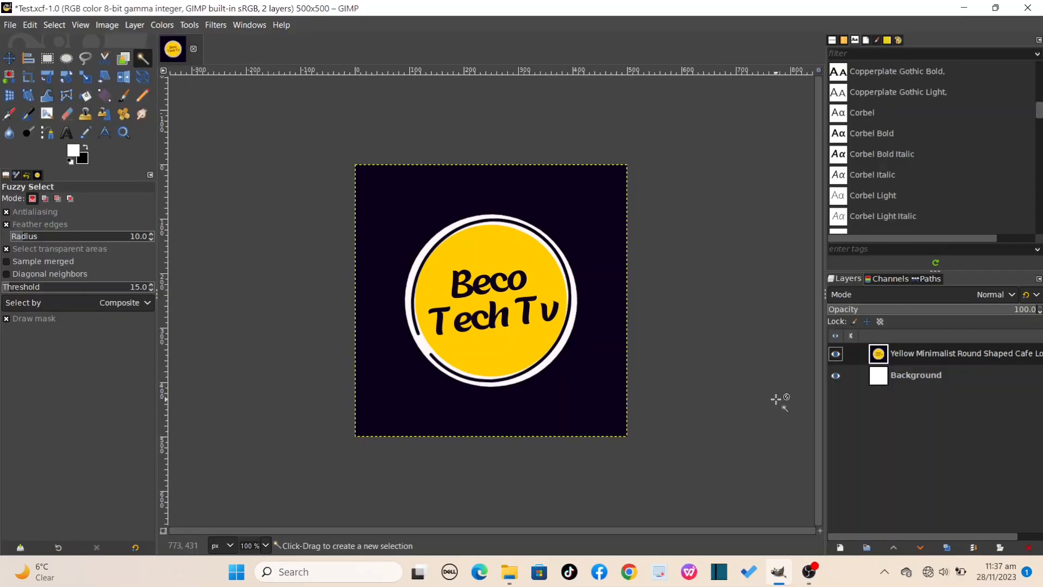
Try selecting the logo layer's dark background by color and filling it with the white foreground color.
{"action": "key", "text": "shift+o"}
{"action": "left_click", "coordinate": [454, 221]}
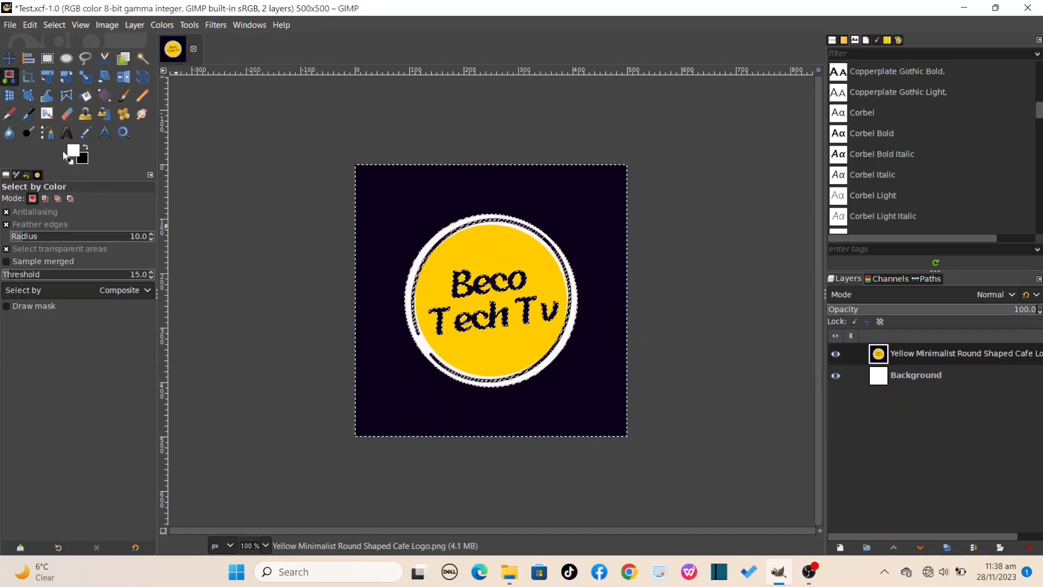
{"action": "left_click_drag", "start_coordinate": [73, 151], "coordinate": [394, 506]}
{"action": "key", "text": "ctrl+z"}
{"action": "key", "text": "u"}
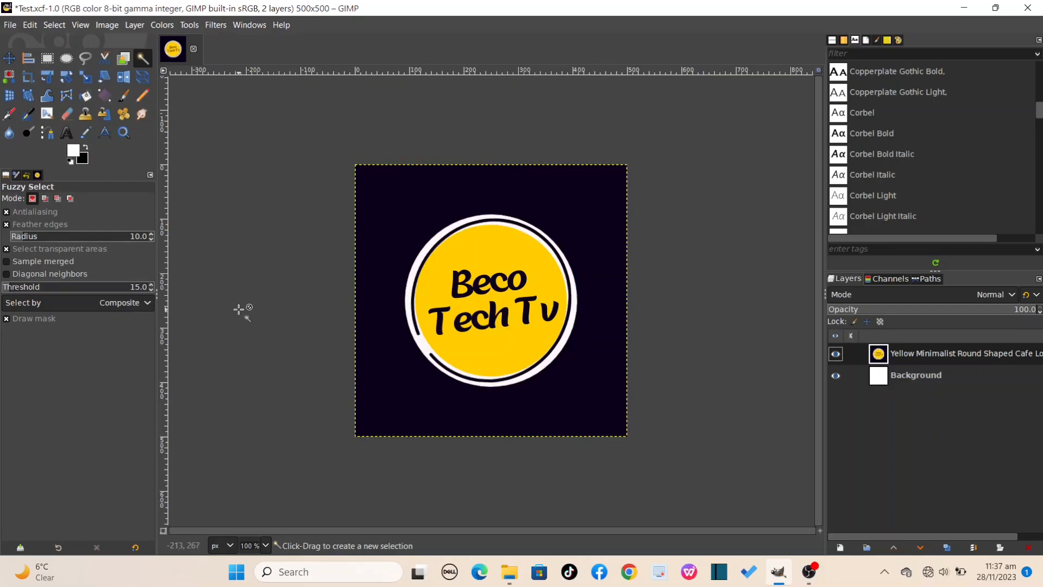
{"action": "left_click", "coordinate": [11, 77]}
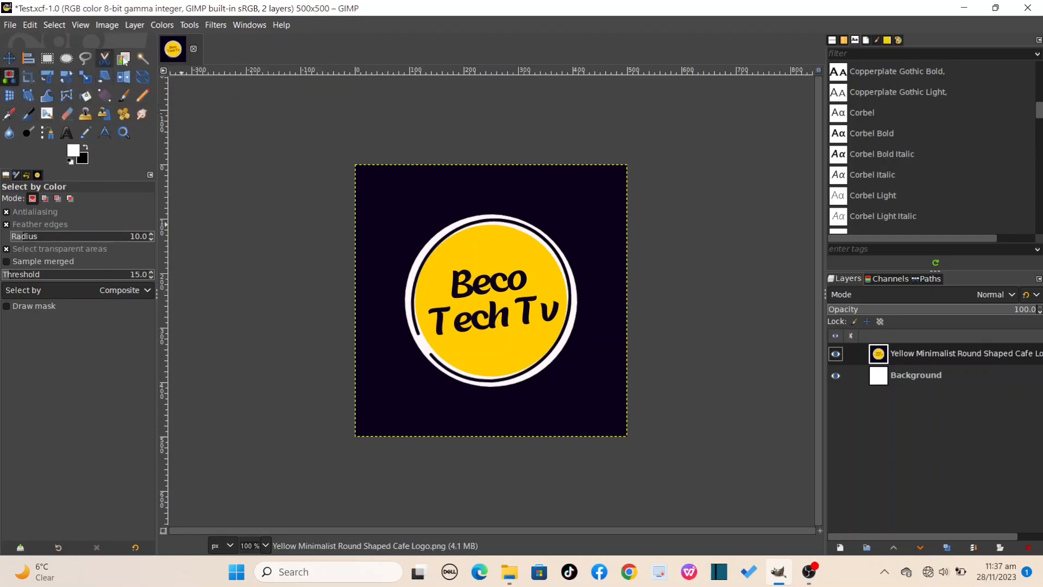
{"action": "left_click", "coordinate": [145, 63]}
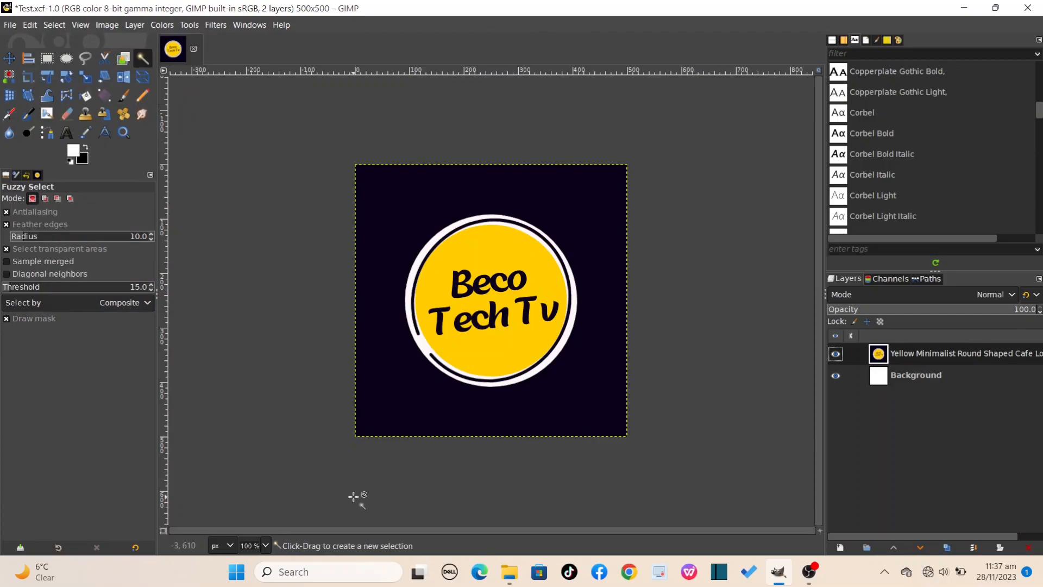
Try filling all of the logo's dark areas with the white foreground color through Select by Color, and inspect the result up close.
{"action": "key", "text": "m"}
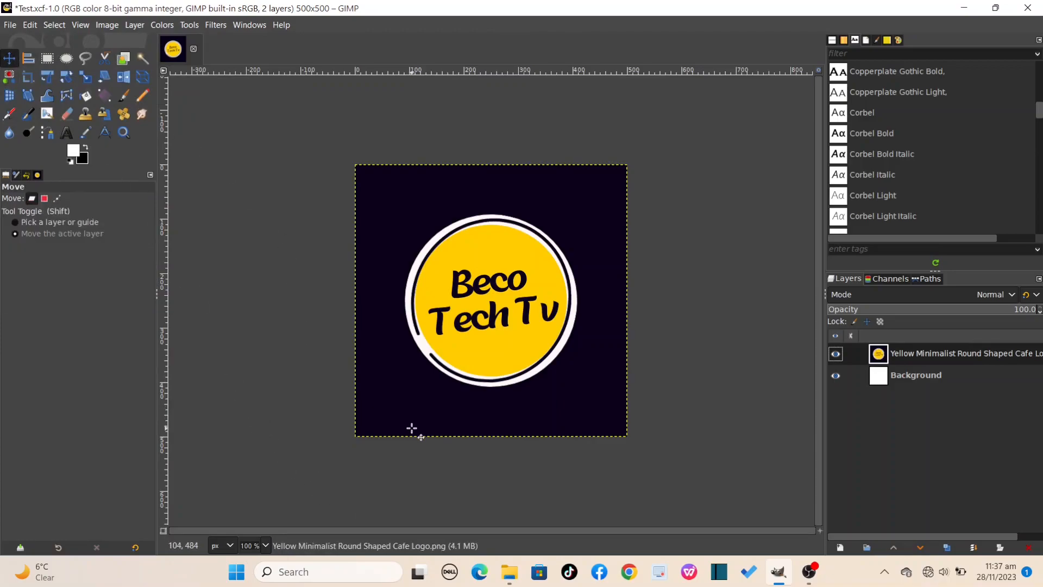
{"action": "key", "text": "shift+o"}
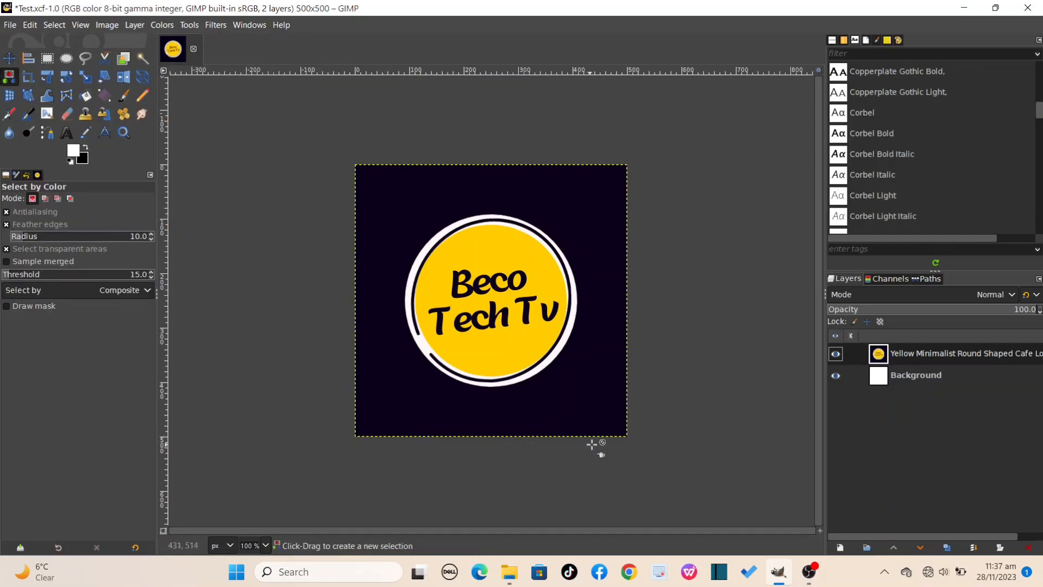
{"action": "left_click", "coordinate": [581, 406]}
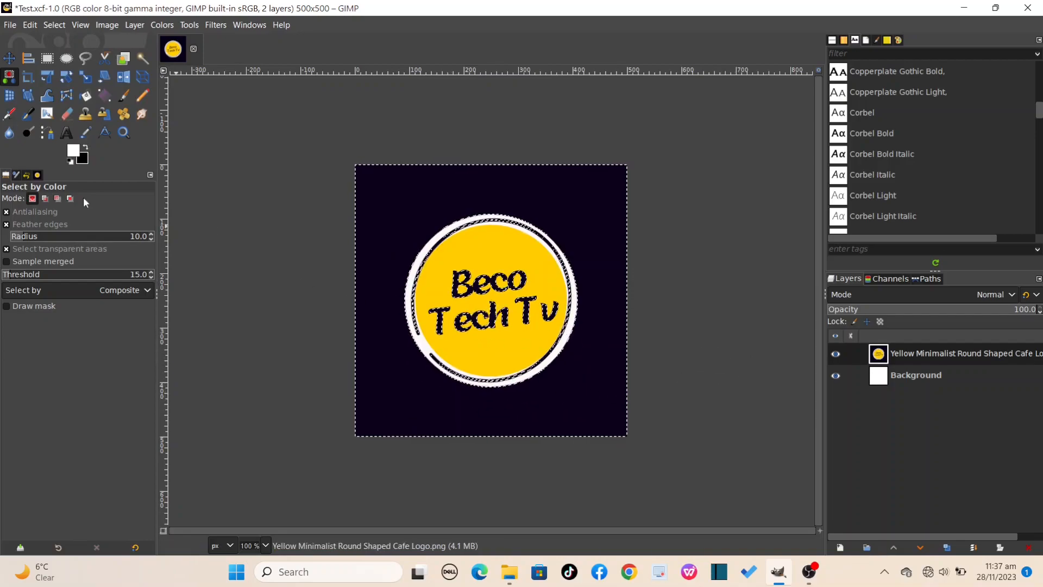
{"action": "left_click_drag", "start_coordinate": [74, 151], "coordinate": [360, 252]}
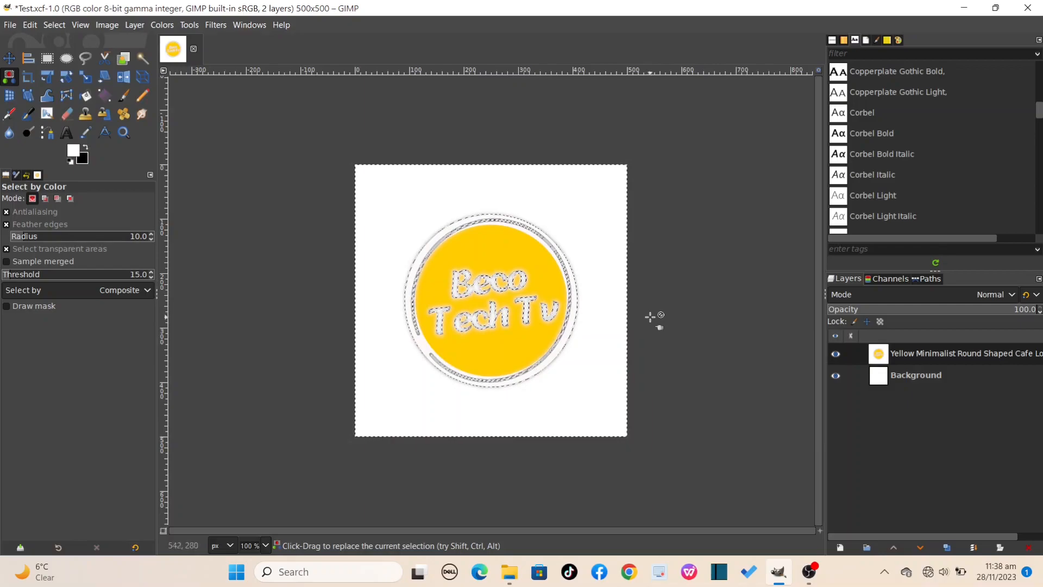
{"action": "scroll", "coordinate": [696, 314], "scroll_direction": "up", "scroll_amount": 2}
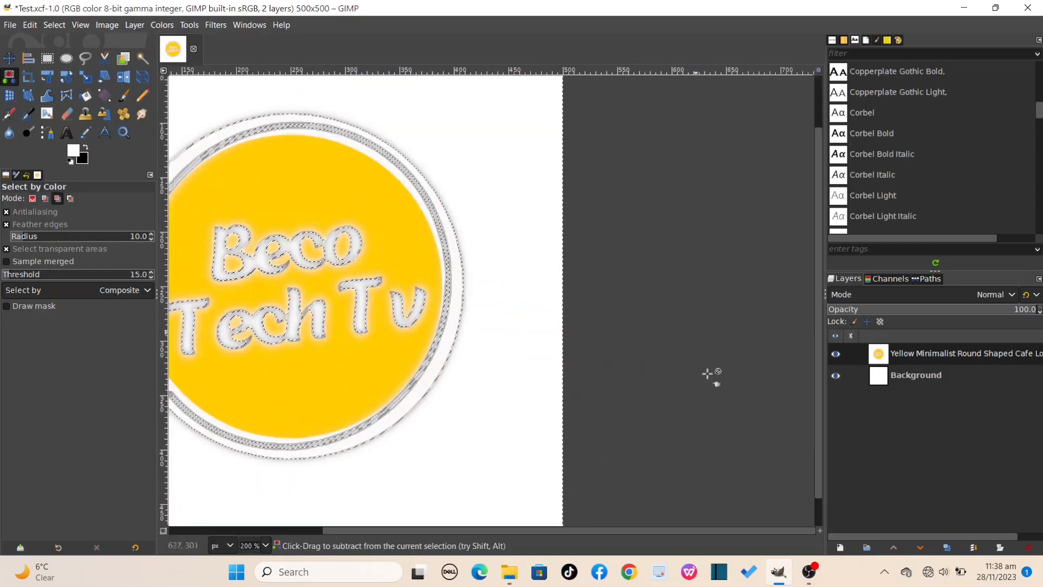
{"action": "left_click_drag", "start_coordinate": [745, 530], "coordinate": [633, 527]}
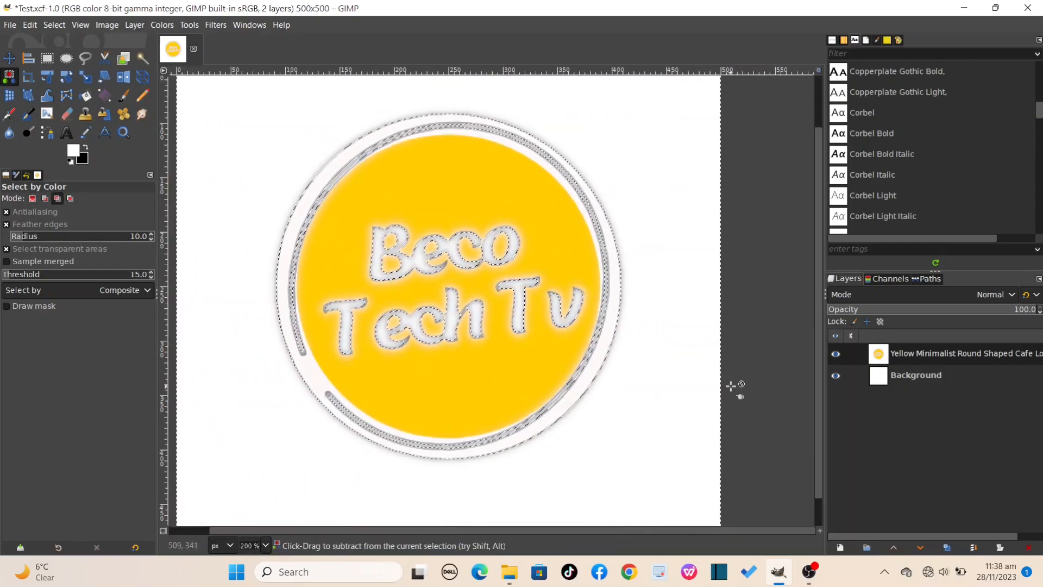
{"action": "scroll", "coordinate": [730, 387], "scroll_direction": "down", "scroll_amount": 2}
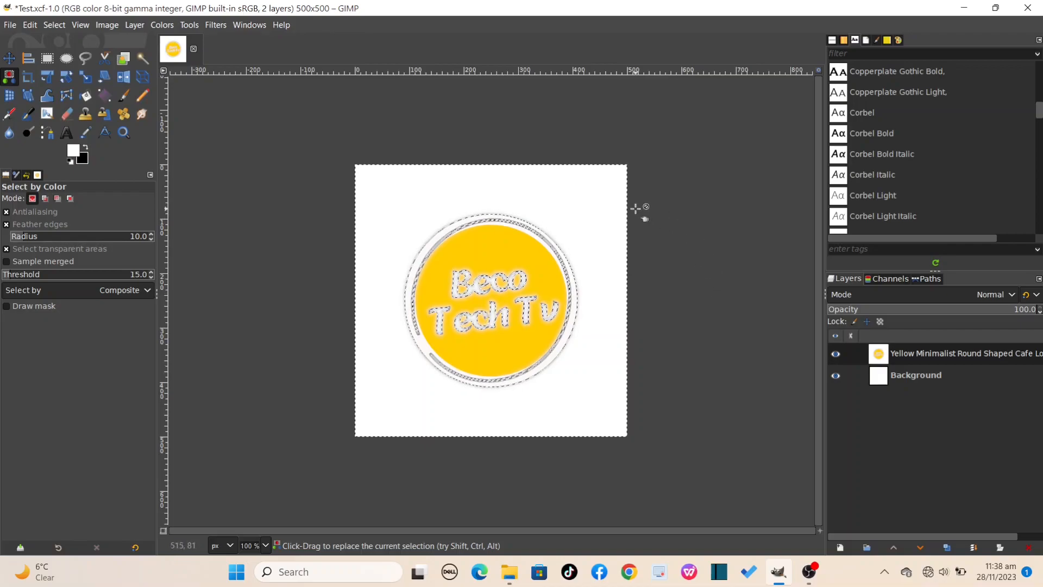
Undo the white fill and clear the selection of the logo's dark areas.
{"action": "left_click", "coordinate": [30, 25]}
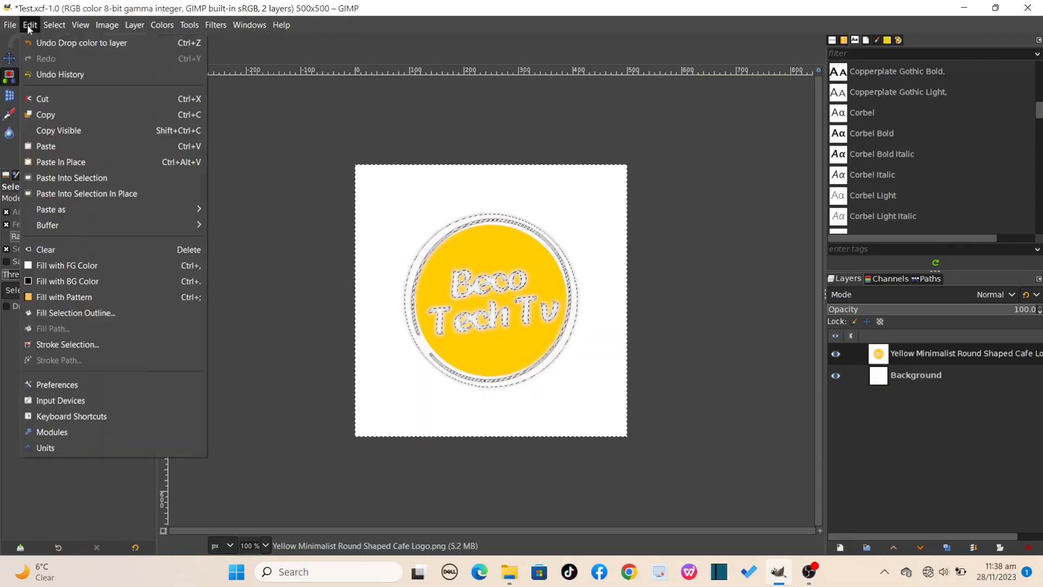
{"action": "left_click", "coordinate": [52, 44]}
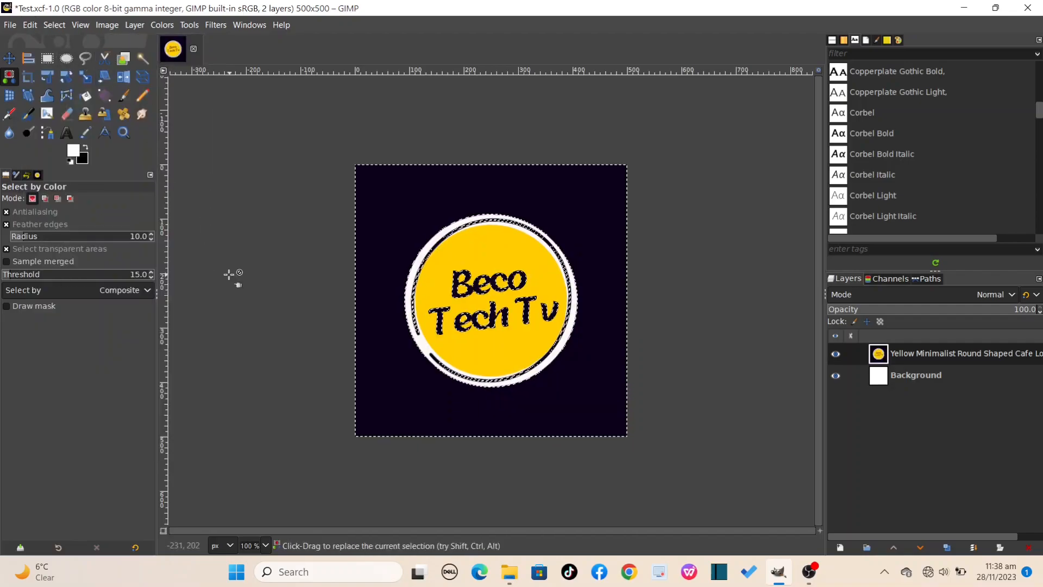
{"action": "left_click", "coordinate": [32, 30]}
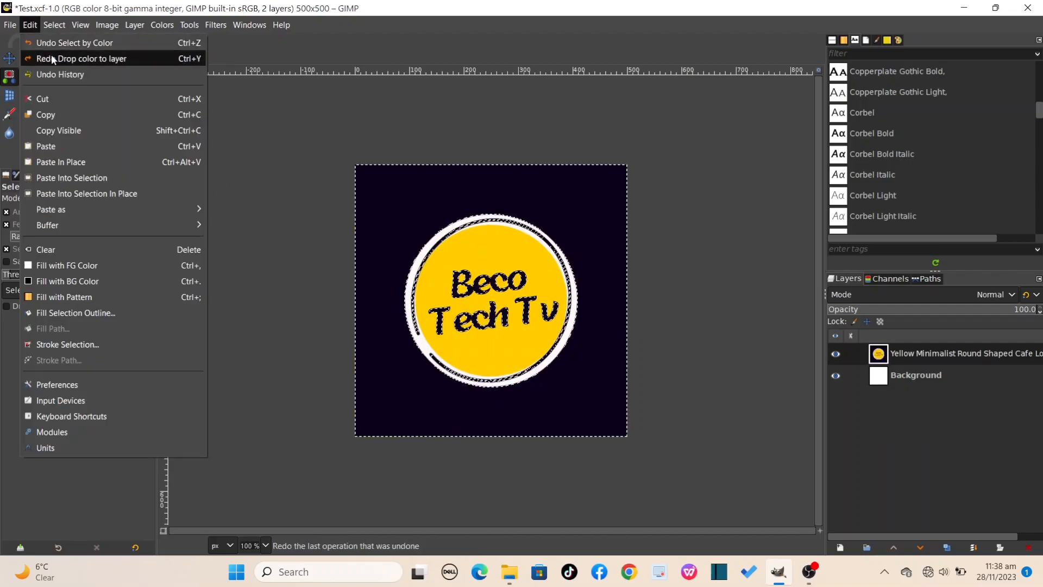
{"action": "left_click", "coordinate": [52, 59]}
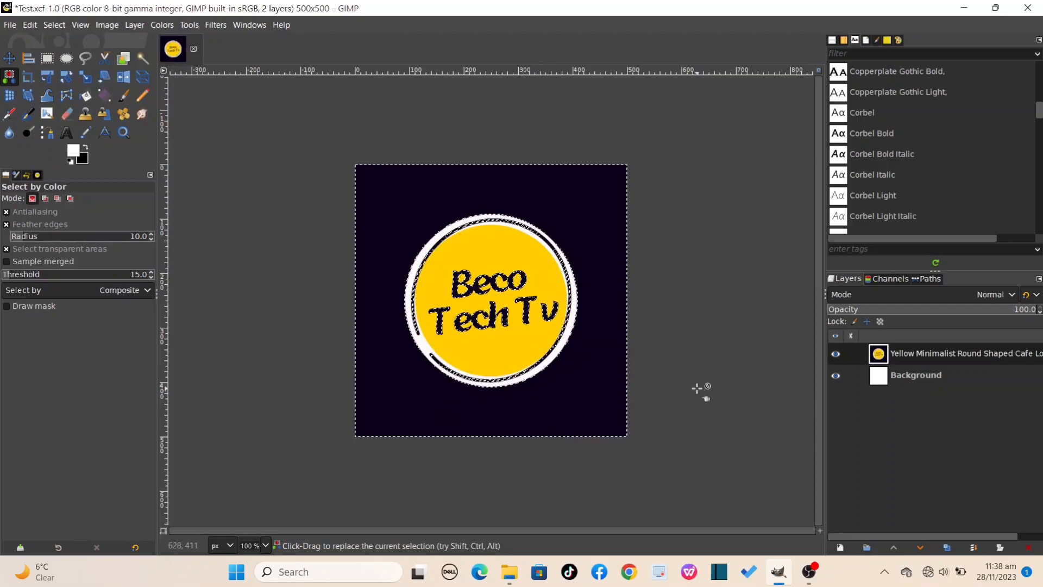
{"action": "left_click", "coordinate": [51, 26]}
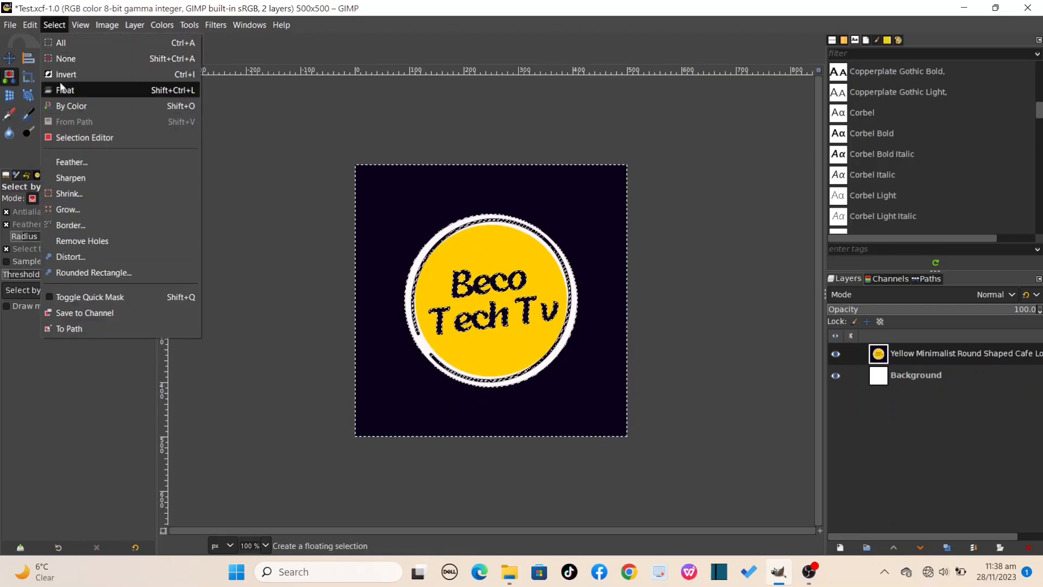
{"action": "left_click", "coordinate": [76, 60]}
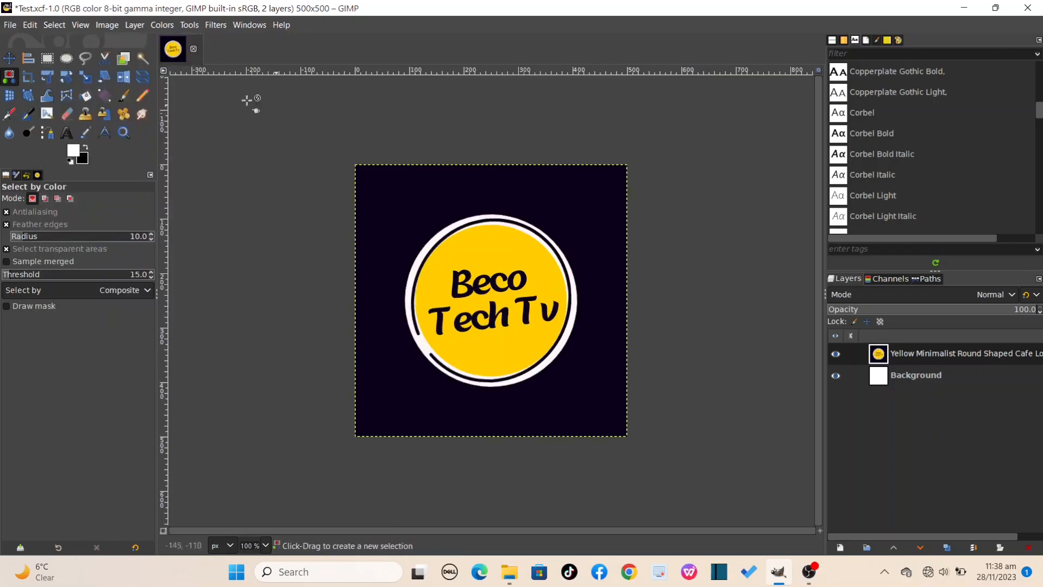
{"action": "left_click", "coordinate": [30, 25]}
{"action": "left_click", "coordinate": [33, 39]}
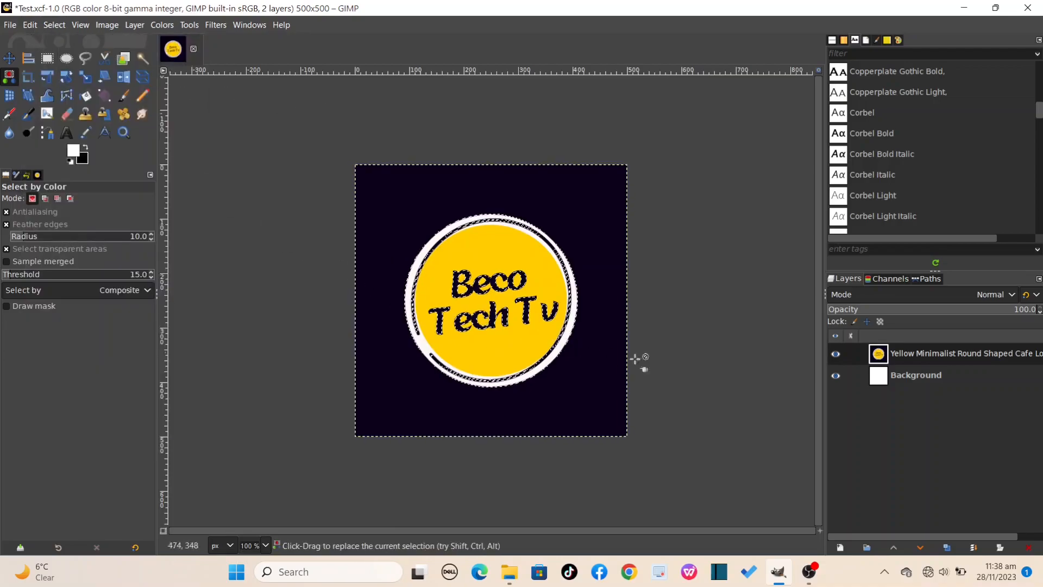
{"action": "key", "text": "ctrl+shift+a"}
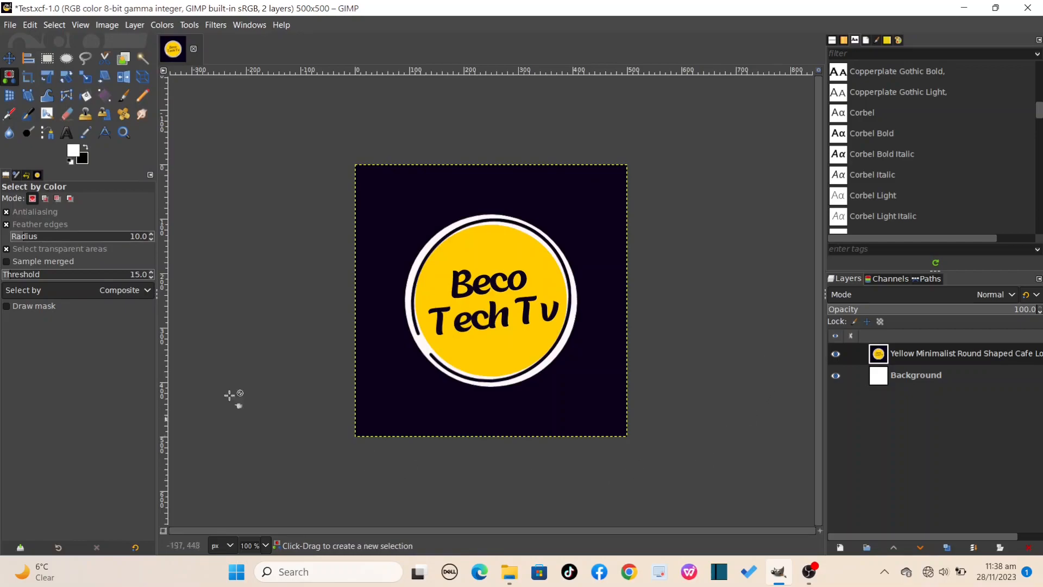
Select only the dark background around the round logo with Fuzzy Select and fill it with the white foreground color.
{"action": "left_click", "coordinate": [145, 61]}
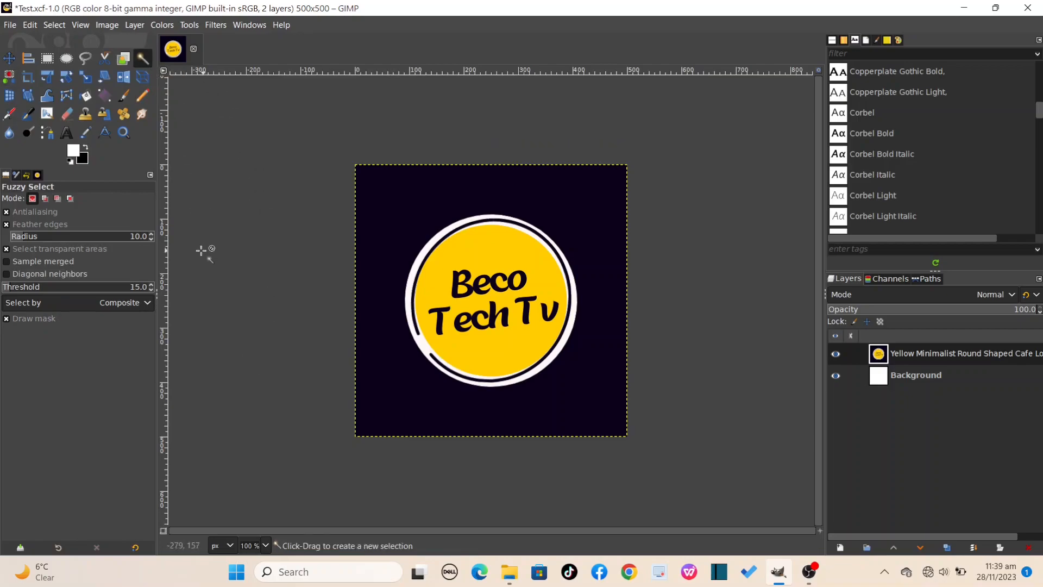
{"action": "left_click", "coordinate": [9, 58]}
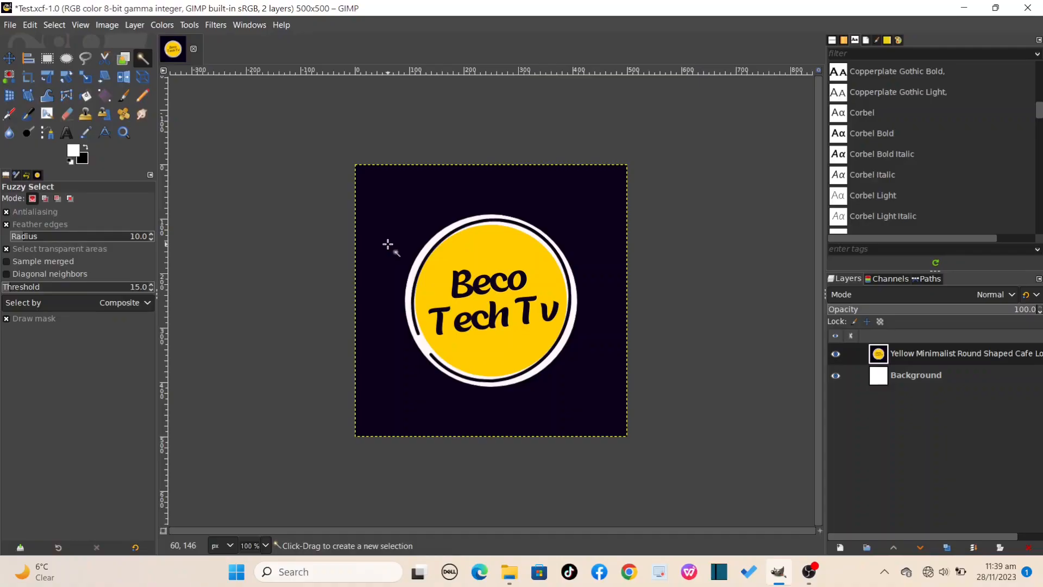
{"action": "mouse_move", "coordinate": [389, 240]}
{"action": "left_mouse_down"}
{"action": "mouse_move", "coordinate": [395, 506]}
{"action": "mouse_move", "coordinate": [392, 461]}
{"action": "left_mouse_up"}
{"action": "left_click_drag", "start_coordinate": [388, 243], "coordinate": [386, 298]}
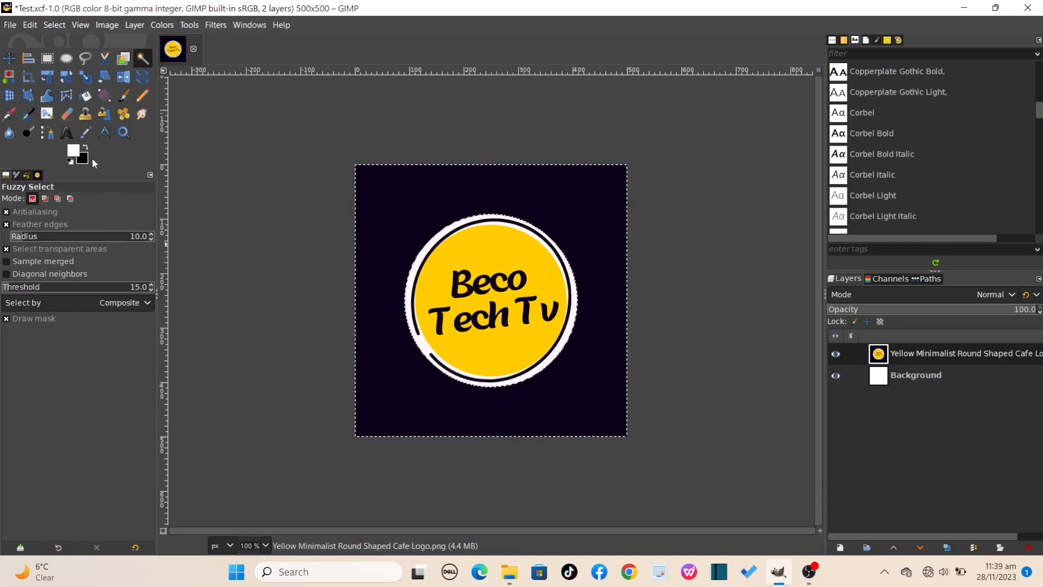
{"action": "left_click_drag", "start_coordinate": [73, 150], "coordinate": [365, 228]}
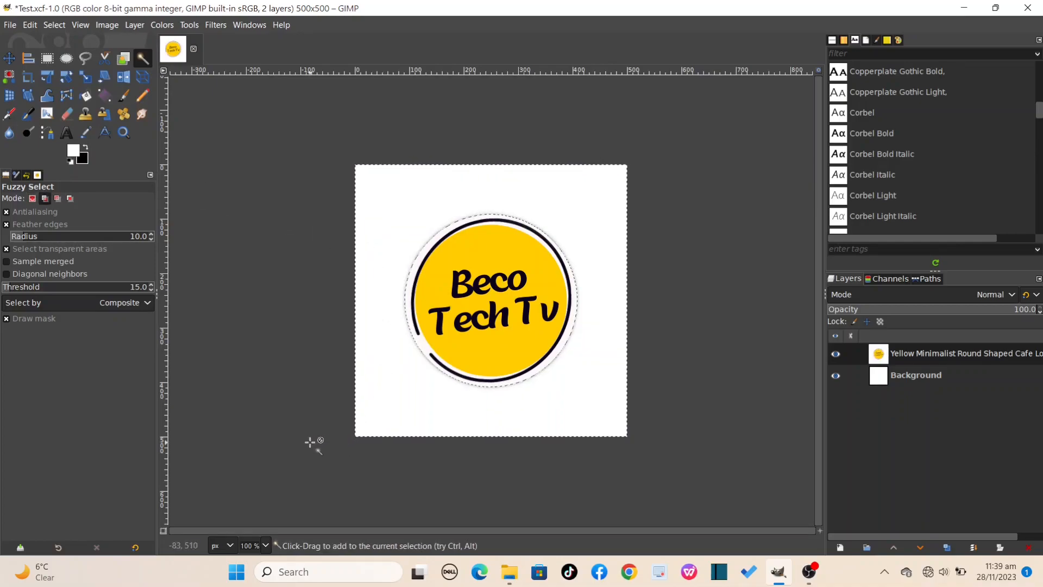
Clear the background selection and undo that to restore it.
{"action": "key", "text": "ctrl+shift+a"}
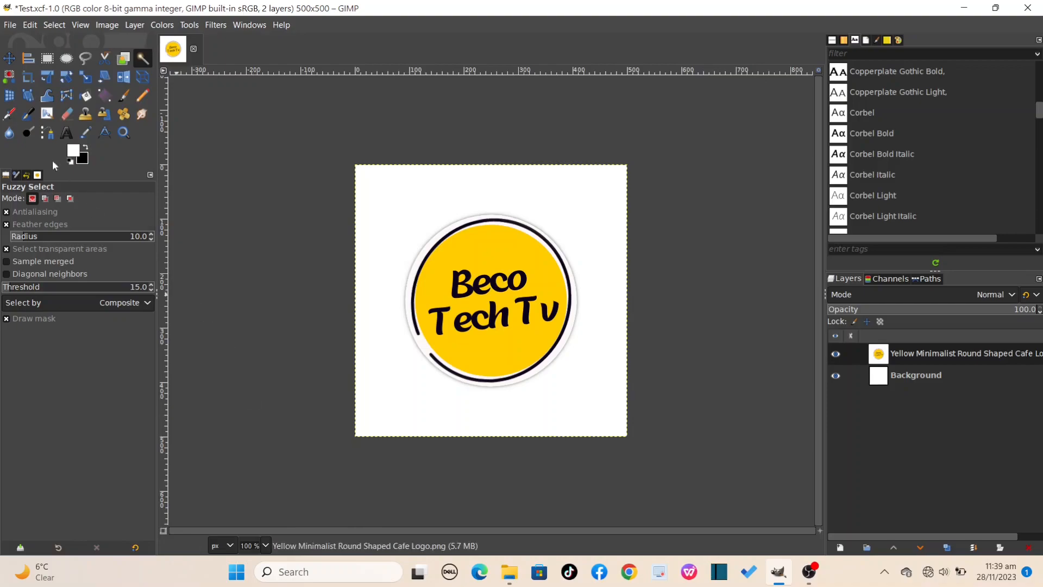
{"action": "left_click", "coordinate": [35, 24]}
{"action": "left_click", "coordinate": [35, 42]}
Set the foreground color to pure red, ff0000.
{"action": "left_click", "coordinate": [74, 151]}
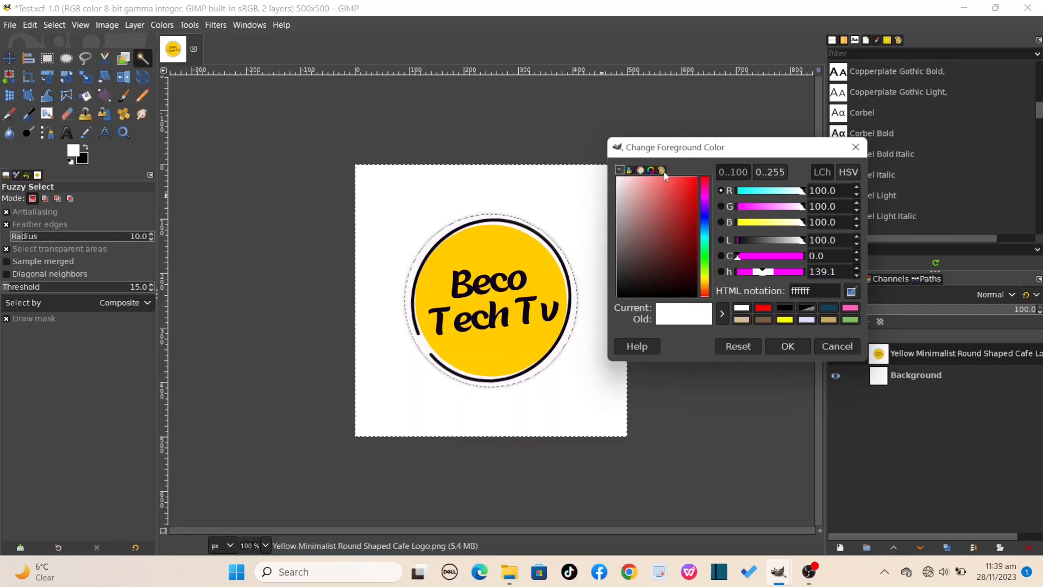
{"action": "left_click_drag", "start_coordinate": [624, 283], "coordinate": [699, 173]}
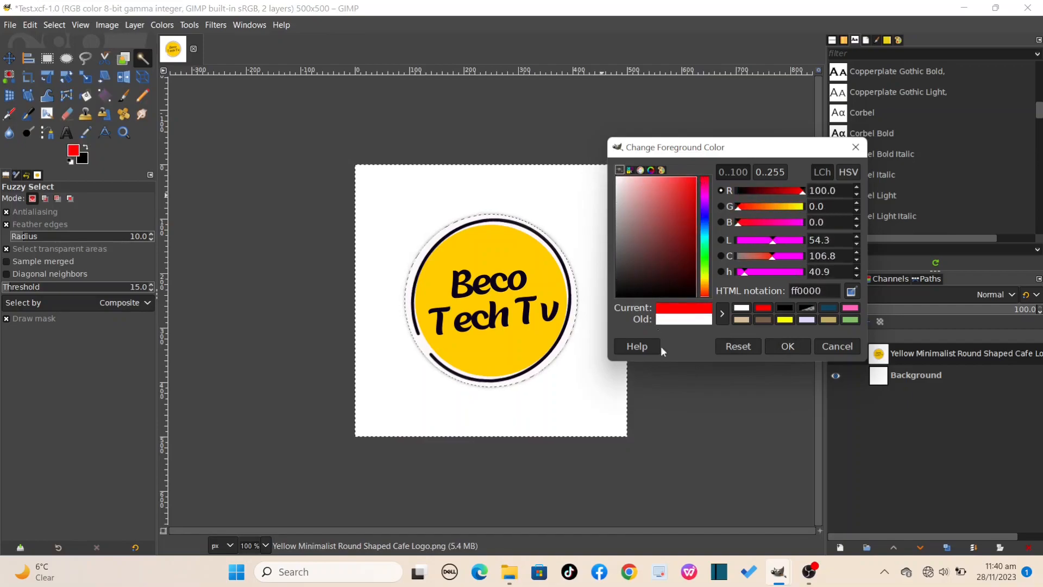
{"action": "left_click", "coordinate": [828, 289]}
{"action": "left_click_drag", "start_coordinate": [694, 181], "coordinate": [707, 186]}
{"action": "left_click", "coordinate": [781, 348]}
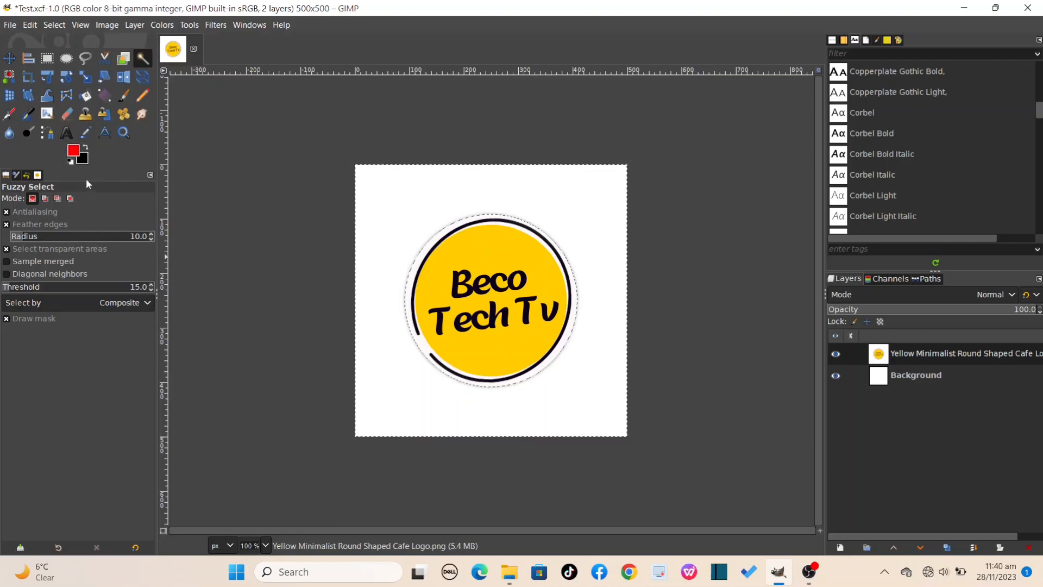
Try filling the selected logo background with the red foreground color, and undo back to the white background.
{"action": "left_click_drag", "start_coordinate": [73, 152], "coordinate": [365, 325]}
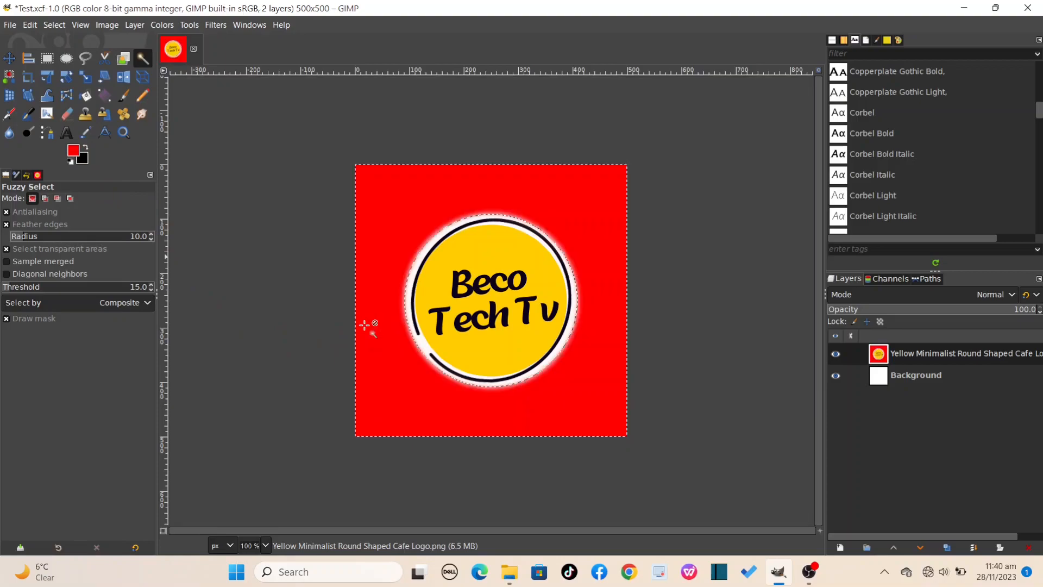
{"action": "key", "text": "ctrl+shift"}
{"action": "left_click", "coordinate": [370, 343], "text": "ctrl+shift"}
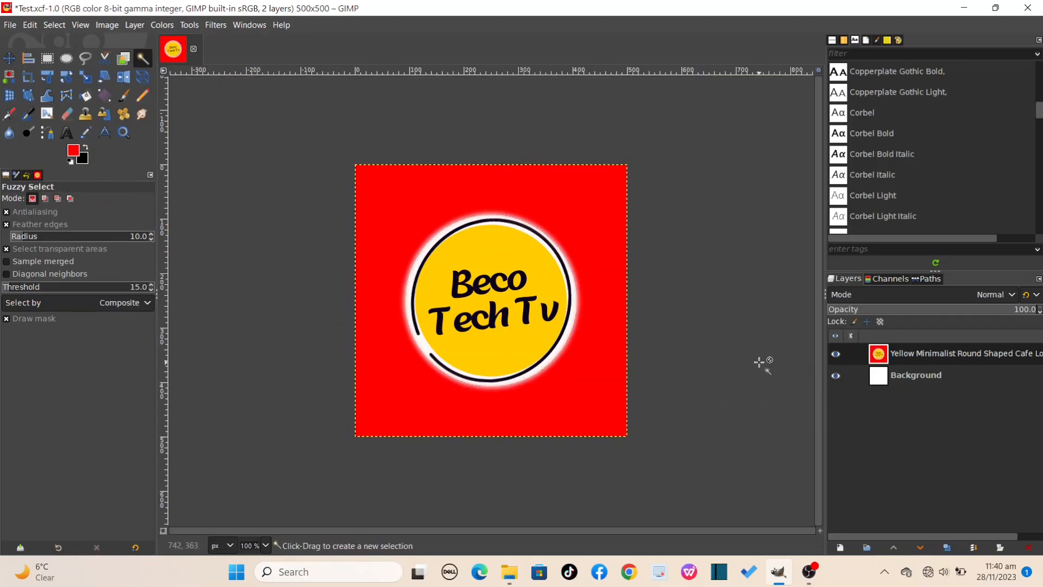
{"action": "key", "text": "ctrl+z"}
{"action": "key", "text": "ctrl+z"}
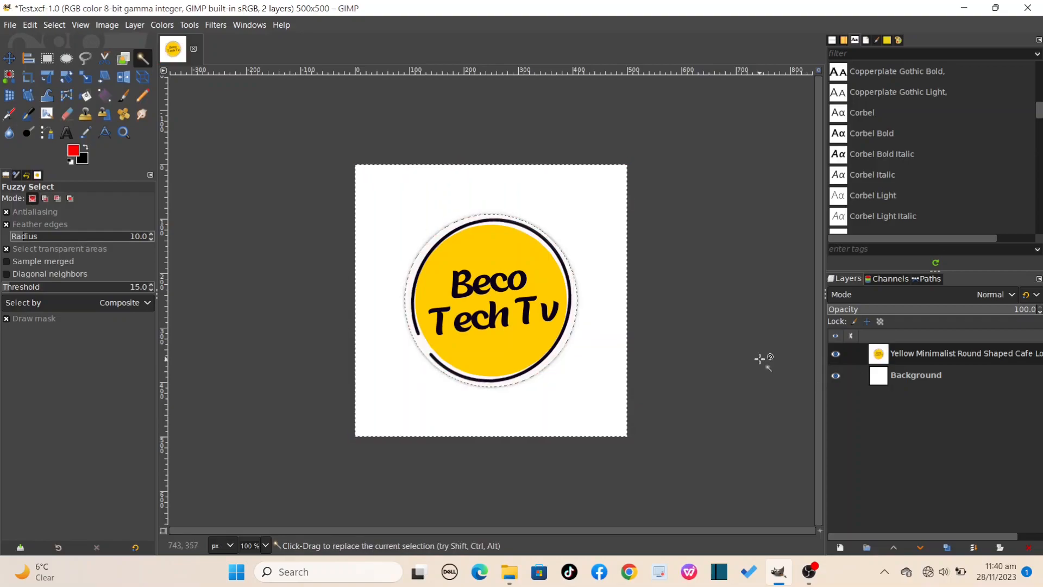
Clear the selection and save the changes to Test.xcf.
{"action": "key", "text": "ctrl+s"}
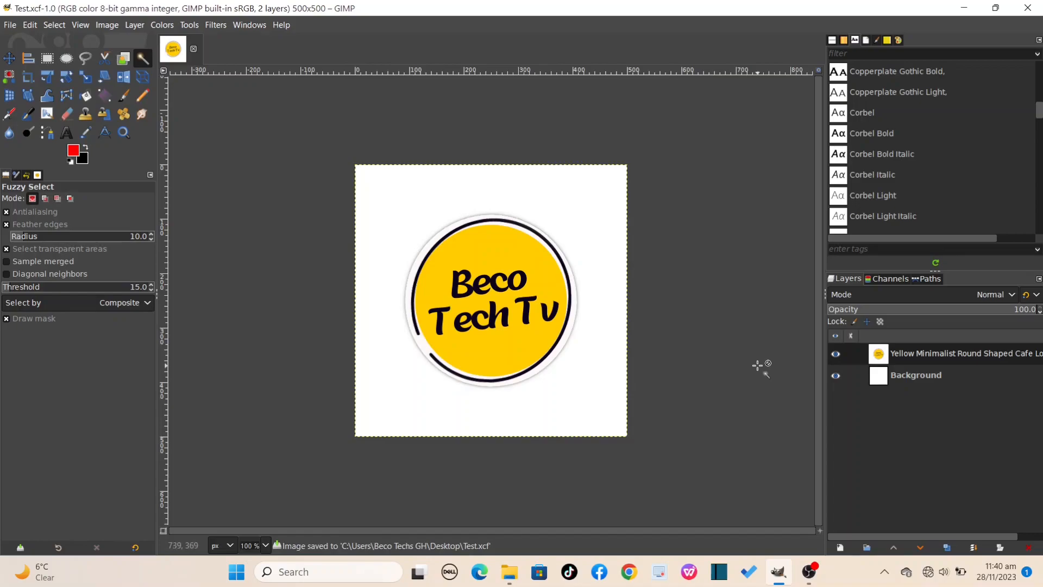
{"action": "left_click", "coordinate": [10, 25]}
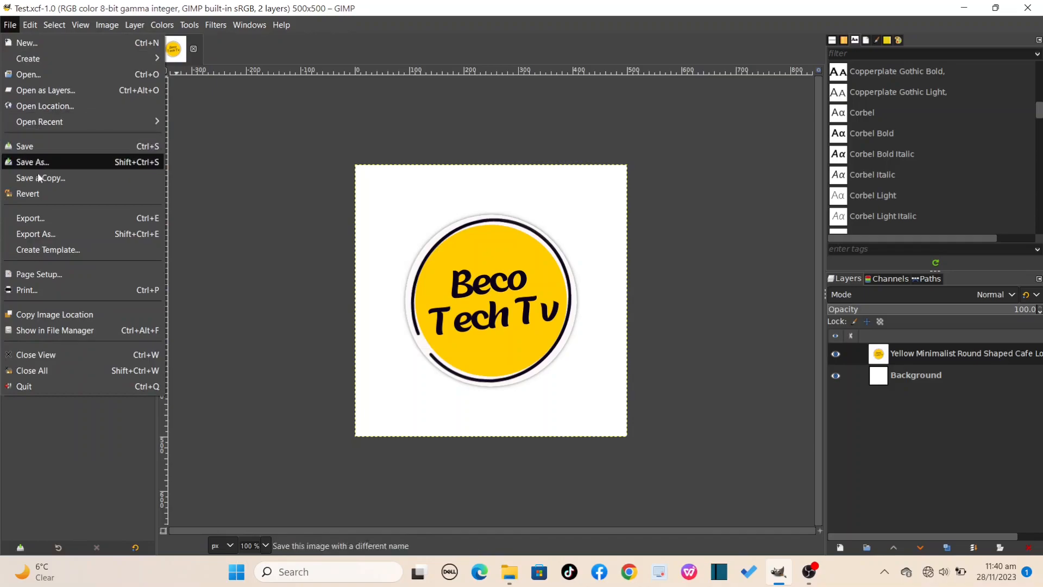
{"action": "left_click", "coordinate": [37, 218]}
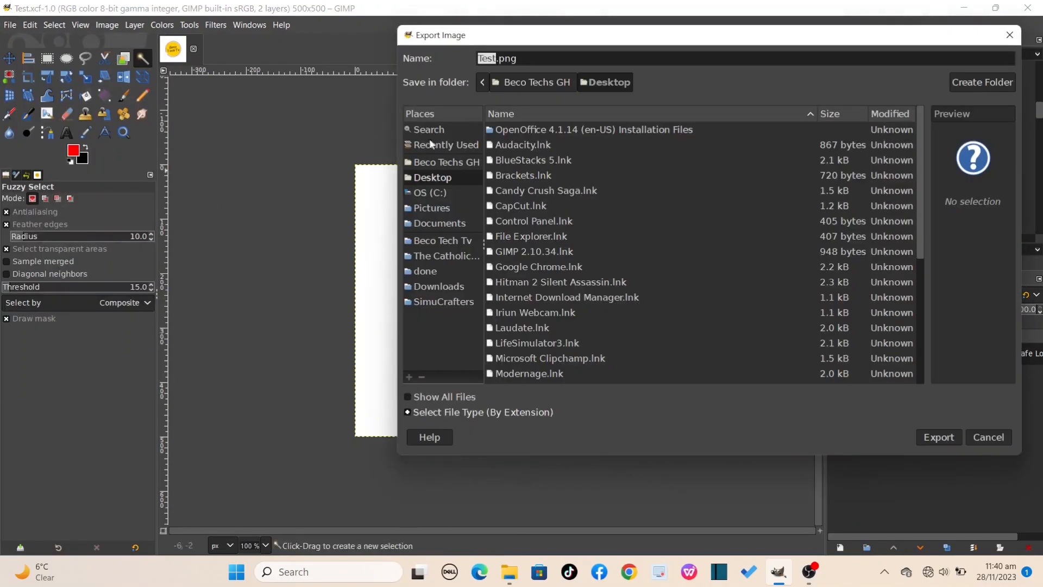
{"action": "left_click", "coordinate": [1010, 35]}
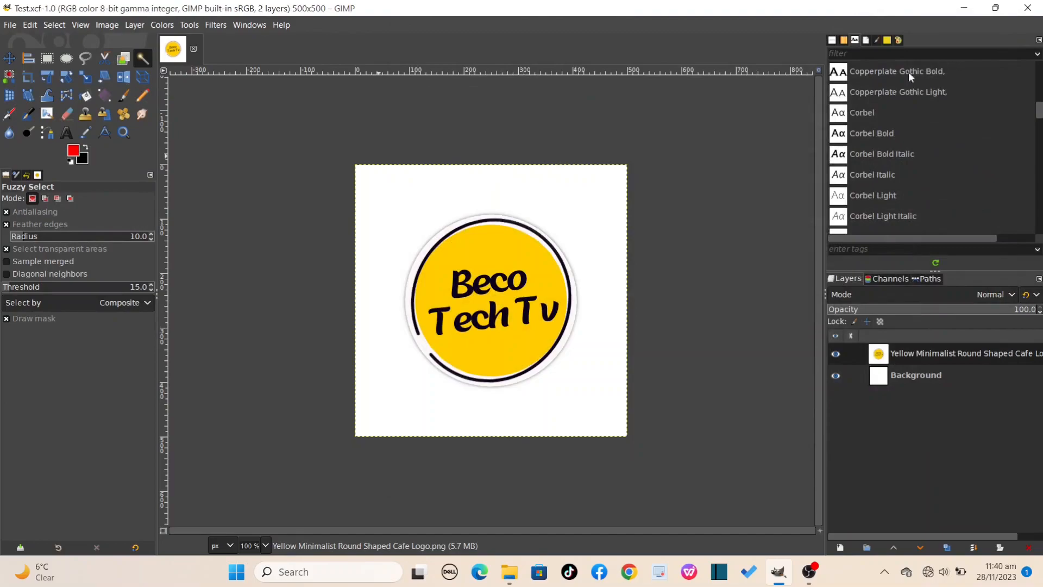
Export the image to the Desktop folder as Test.png, keeping the default PNG options.
{"action": "key", "text": "ctrl+shift+e"}
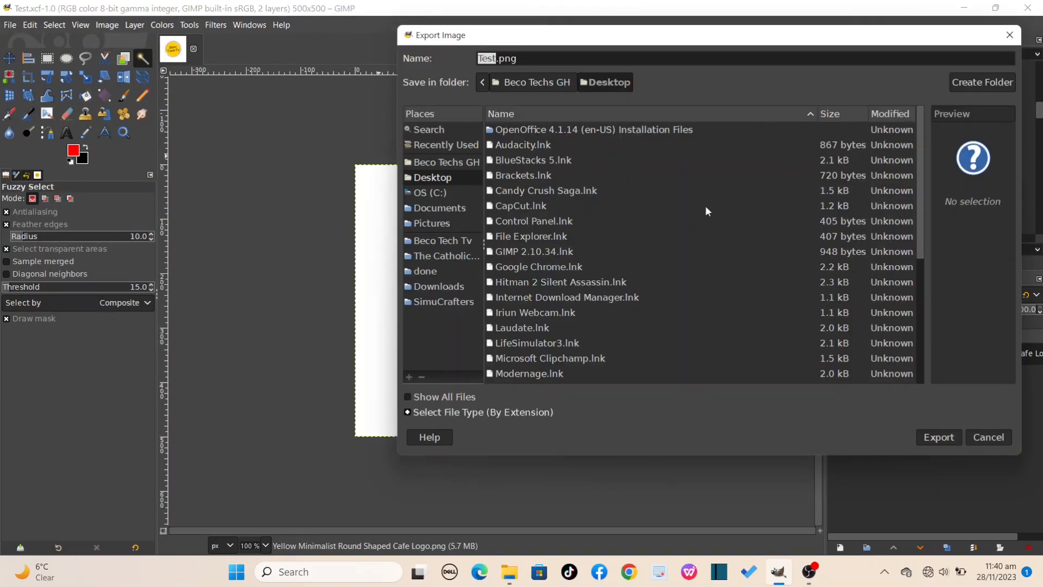
{"action": "left_click", "coordinate": [429, 179]}
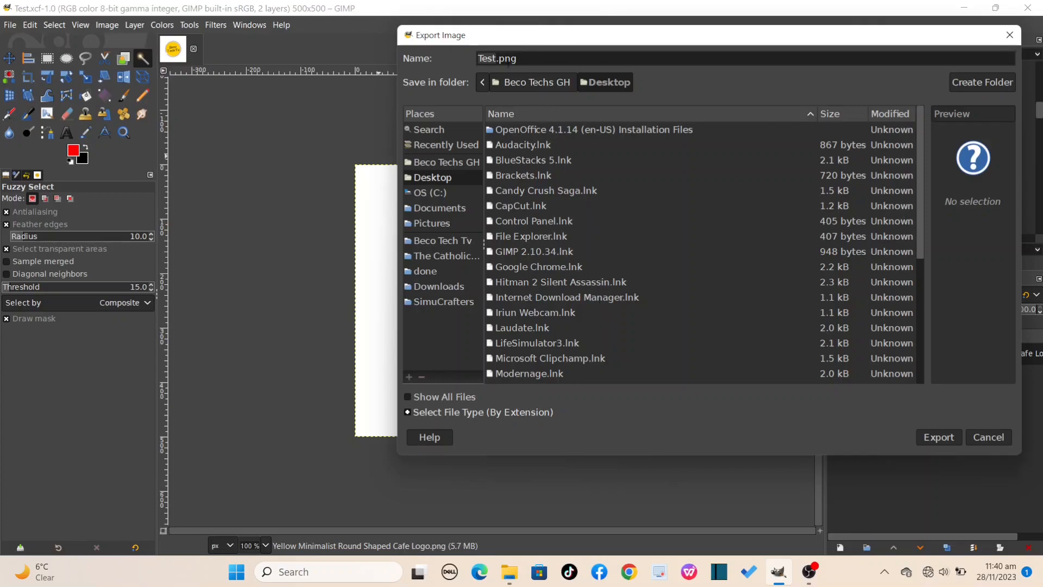
{"action": "left_click_drag", "start_coordinate": [519, 58], "coordinate": [498, 58]}
{"action": "type", "text": "j"}
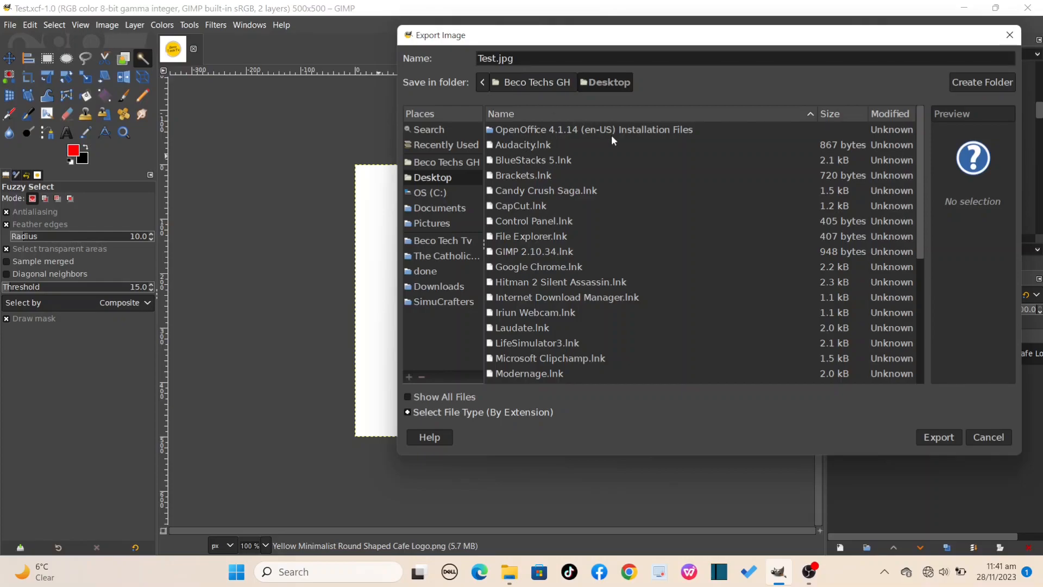
{"action": "key", "text": "shift+Left"}
{"action": "key", "text": "shift+Left"}
{"action": "key", "text": "shift+Left"}
{"action": "type", "text": "png"}
{"action": "left_click", "coordinate": [935, 440]}
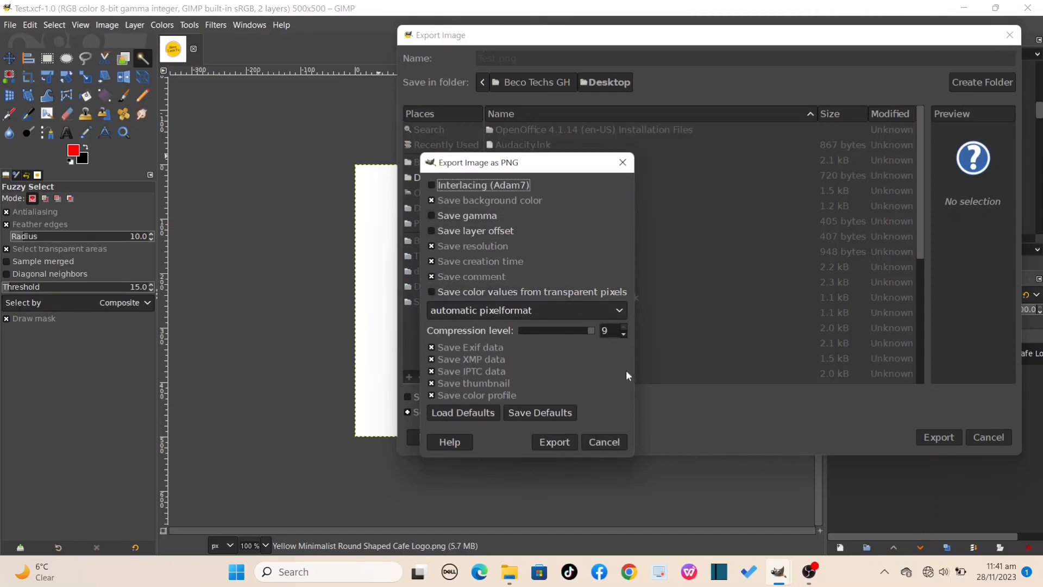
{"action": "left_click", "coordinate": [560, 440]}
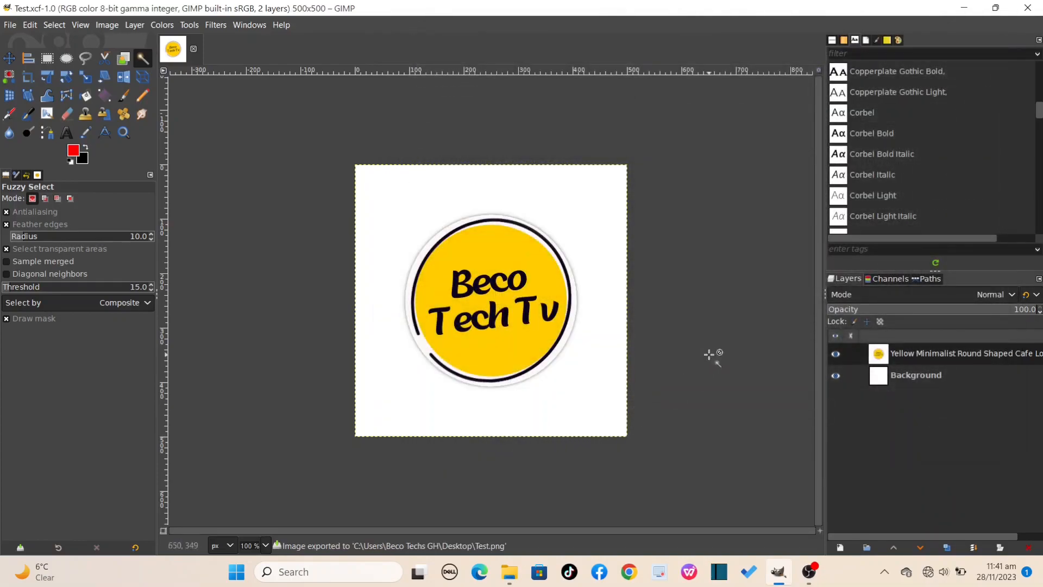
Switch to the Windows desktop, clear away the Downloads window, and open the exported Test.png for viewing.
{"action": "left_click", "coordinate": [969, 8]}
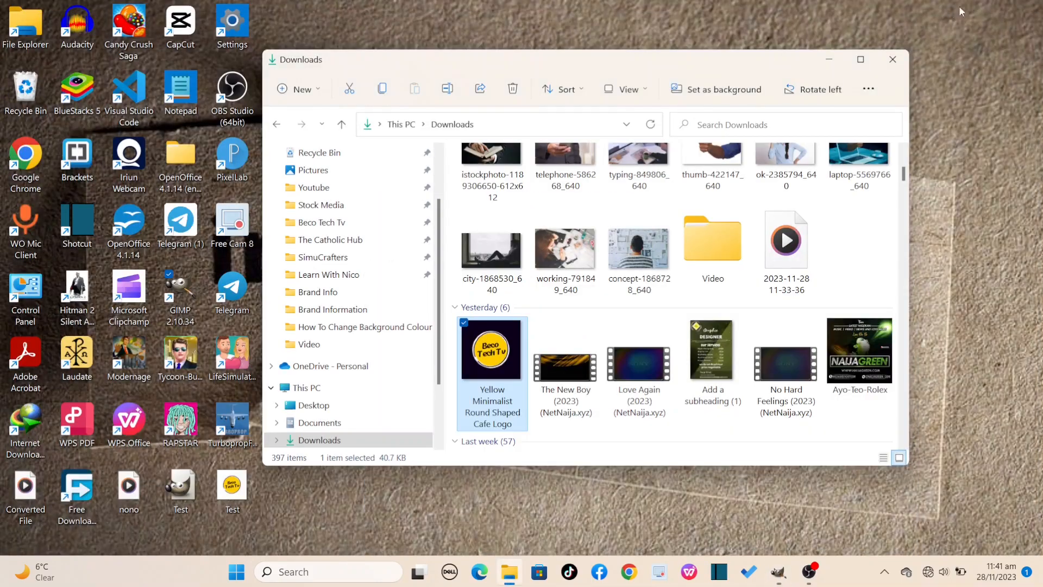
{"action": "left_click", "coordinate": [858, 53]}
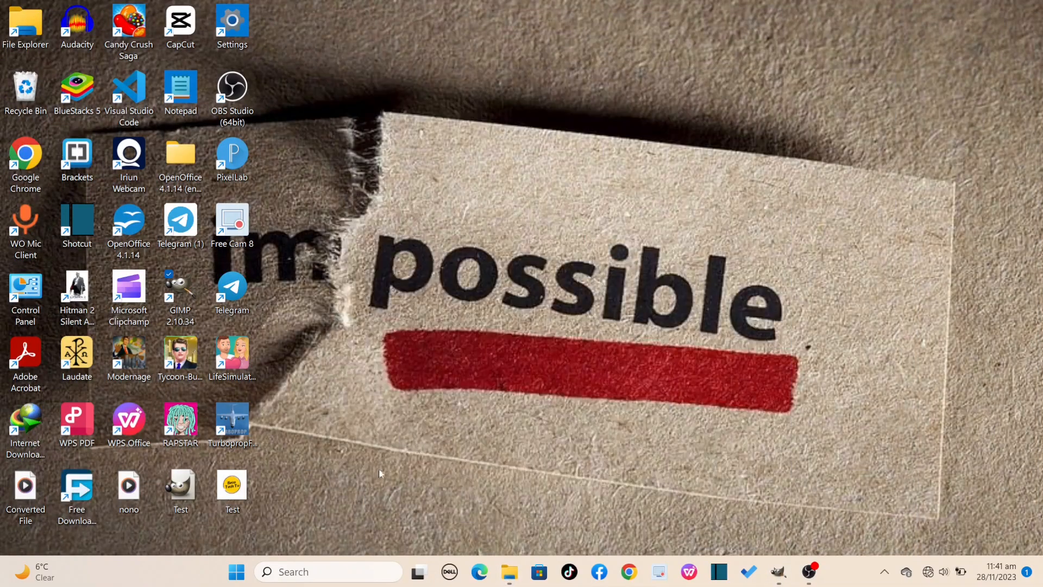
{"action": "double_click", "coordinate": [232, 489]}
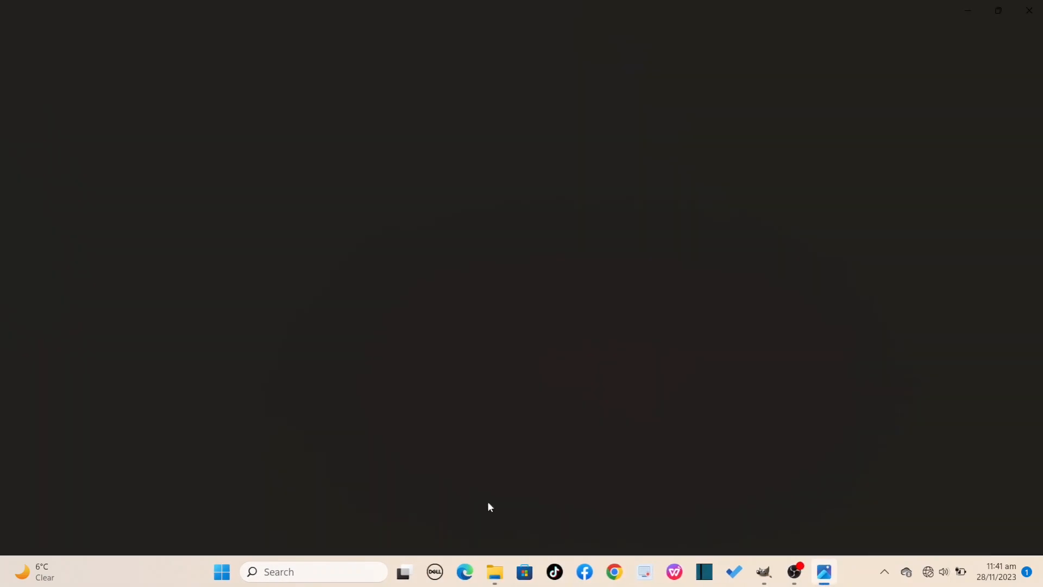